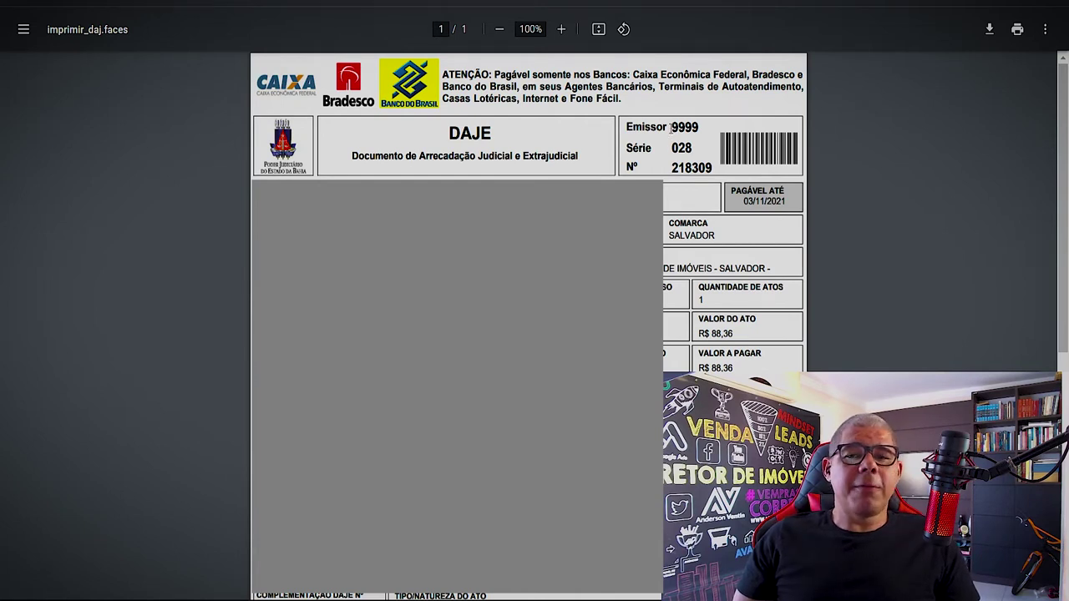
{"action": "left_click_drag", "start_coordinate": [686, 130], "coordinate": [706, 164]}
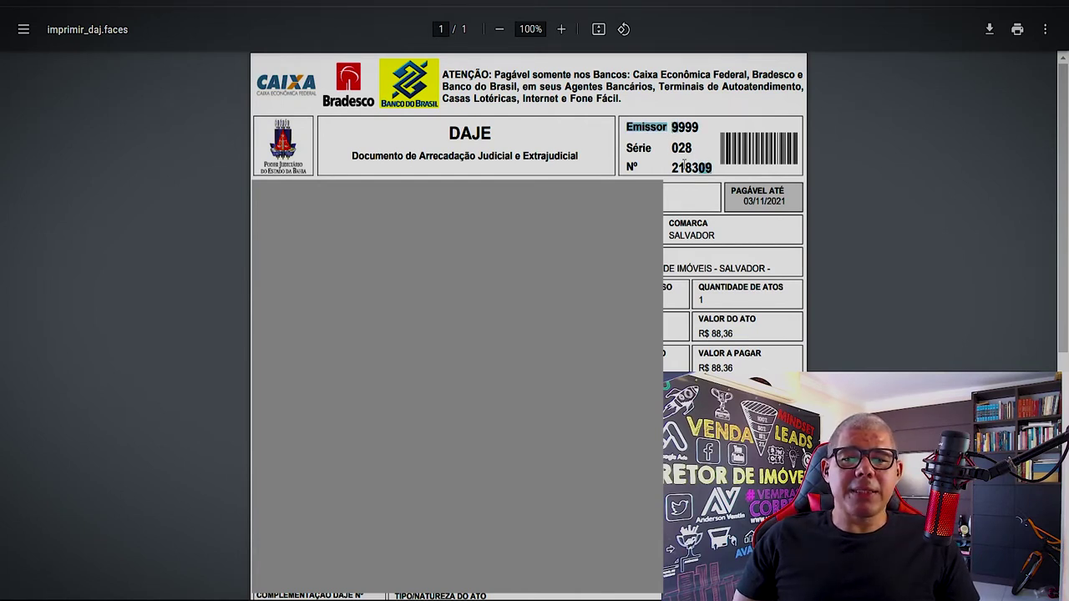
{"action": "left_click_drag", "start_coordinate": [638, 129], "coordinate": [632, 127]}
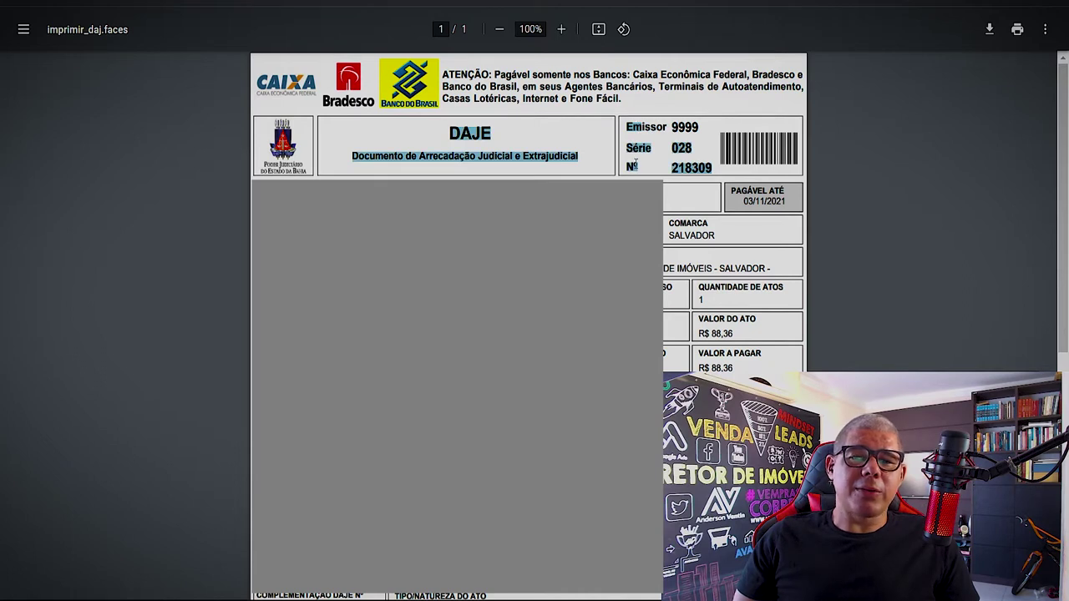
{"action": "left_click", "coordinate": [658, 178]}
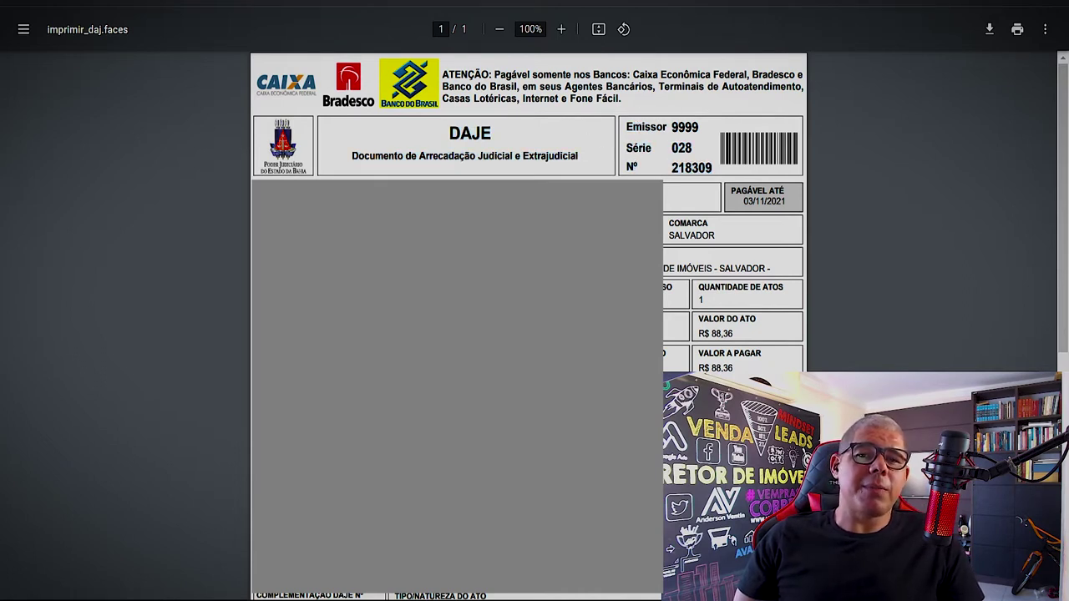
{"action": "key", "text": "ctrl+t"}
- Open a new Chrome tab on the Google start page, dismissing the 'registrode' address suggestions
{"action": "type", "text": "r"}
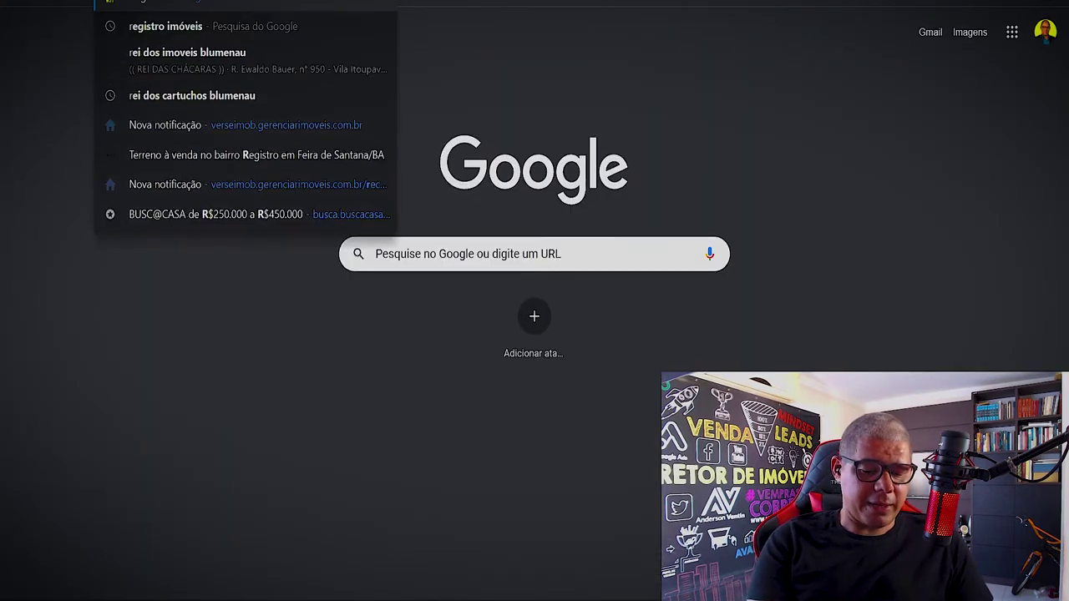
{"action": "type", "text": "egistrod"}
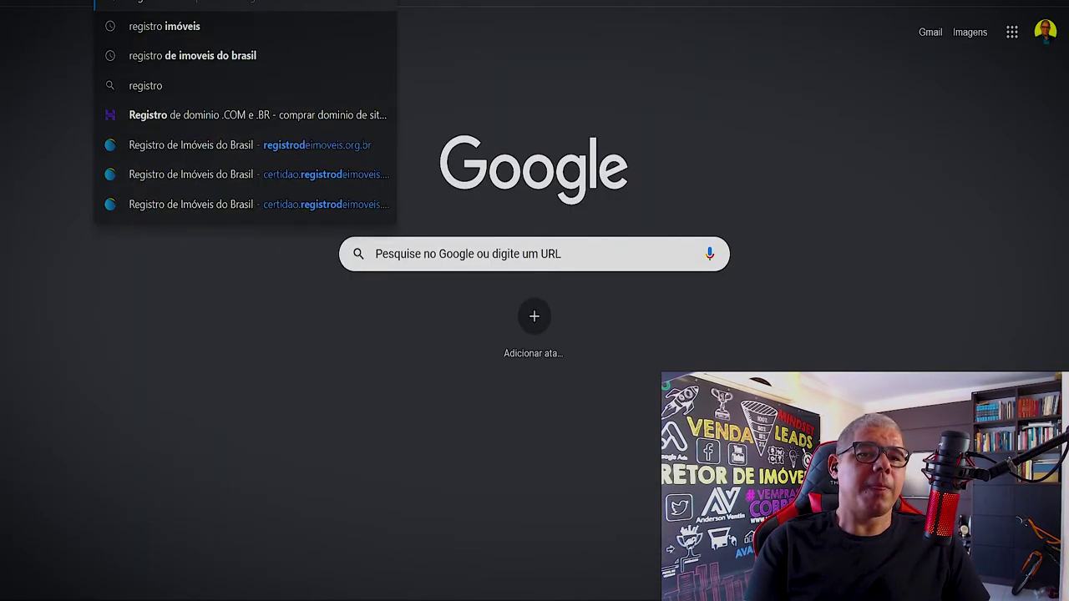
{"action": "type", "text": "e"}
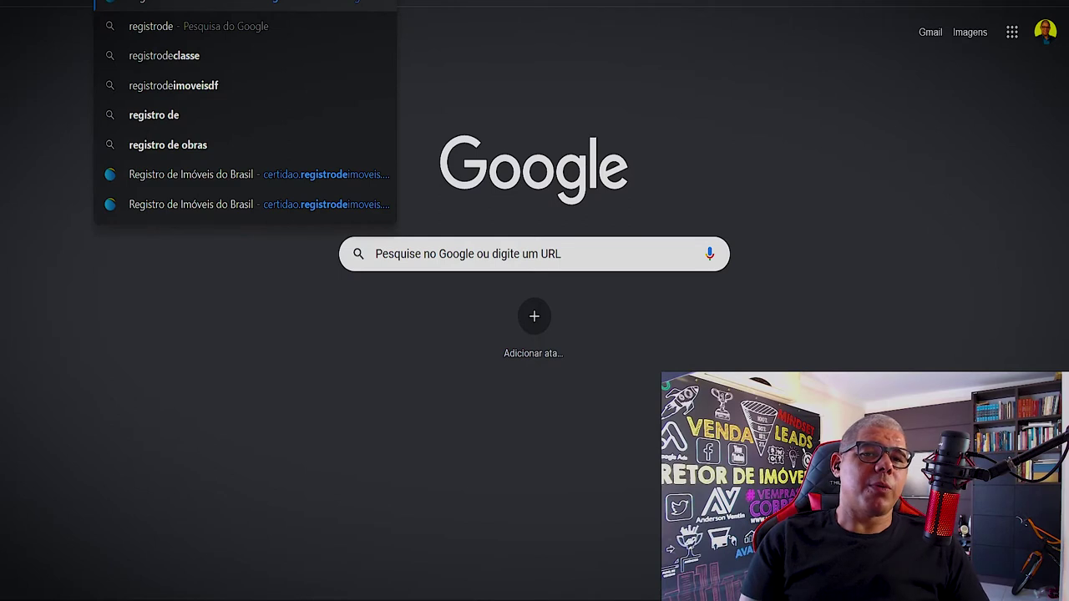
{"action": "key", "text": "Escape"}
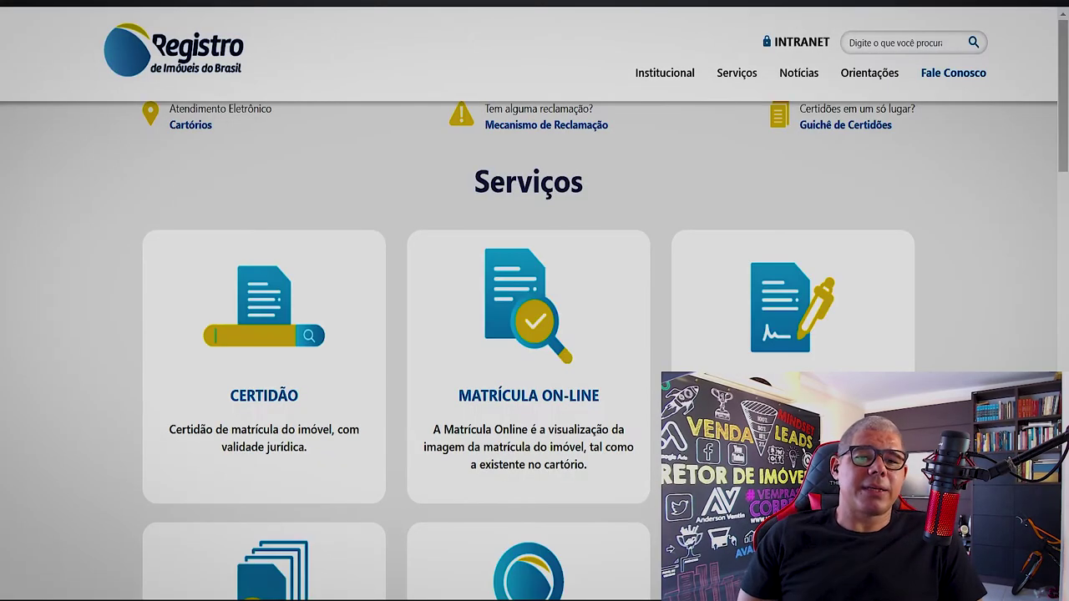
- Choose the Certidão service and select Bahia (BA) on the map of Brazil
{"action": "scroll", "coordinate": [715, 310], "scroll_direction": "up", "scroll_amount": 5}
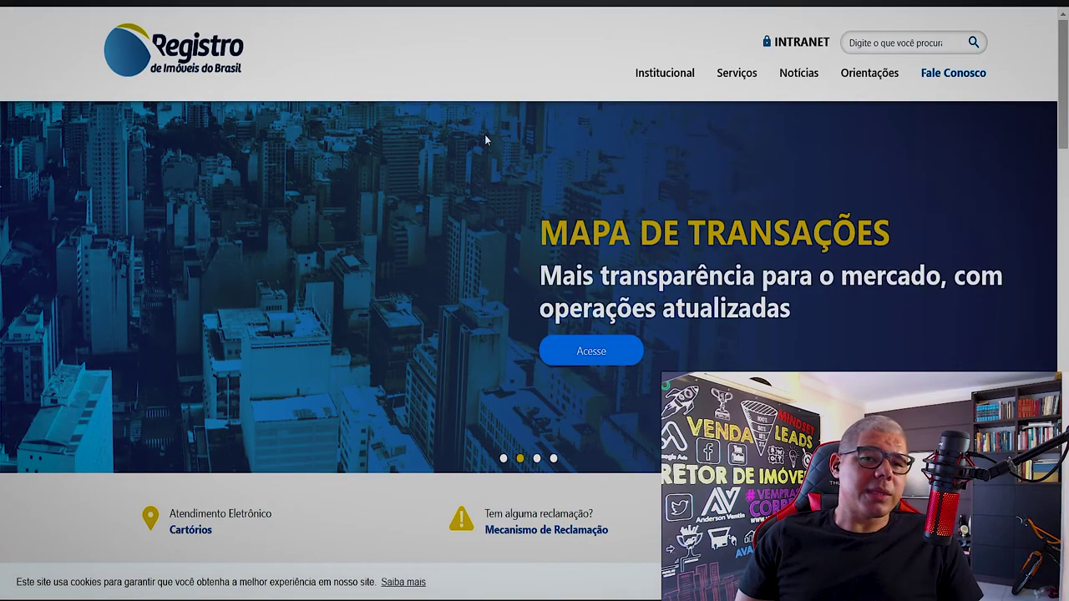
{"action": "scroll", "coordinate": [484, 136], "scroll_direction": "down", "scroll_amount": 5}
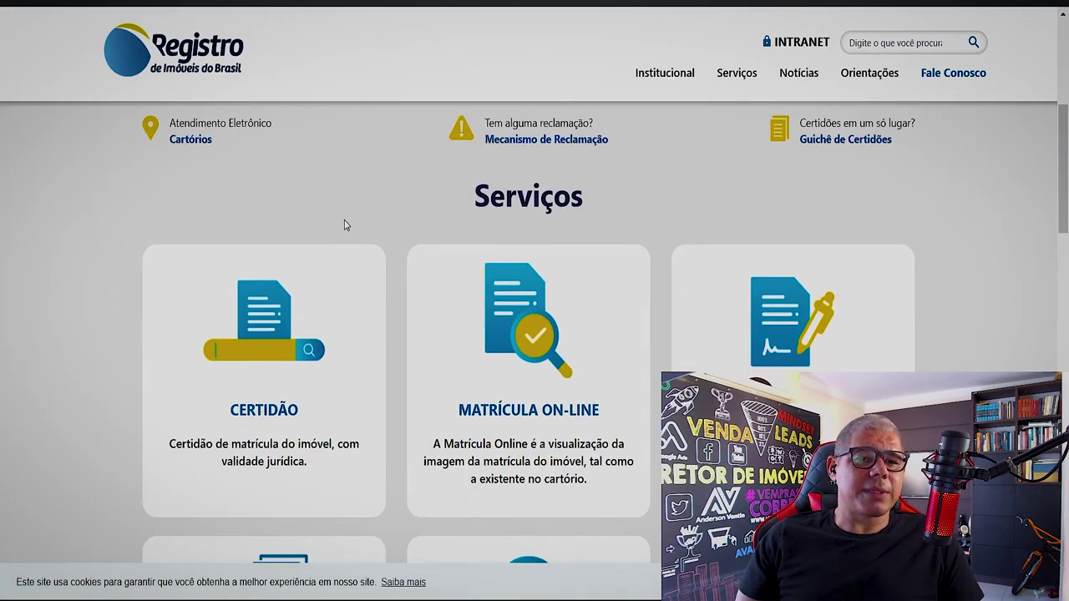
{"action": "scroll", "coordinate": [338, 242], "scroll_direction": "down", "scroll_amount": 2}
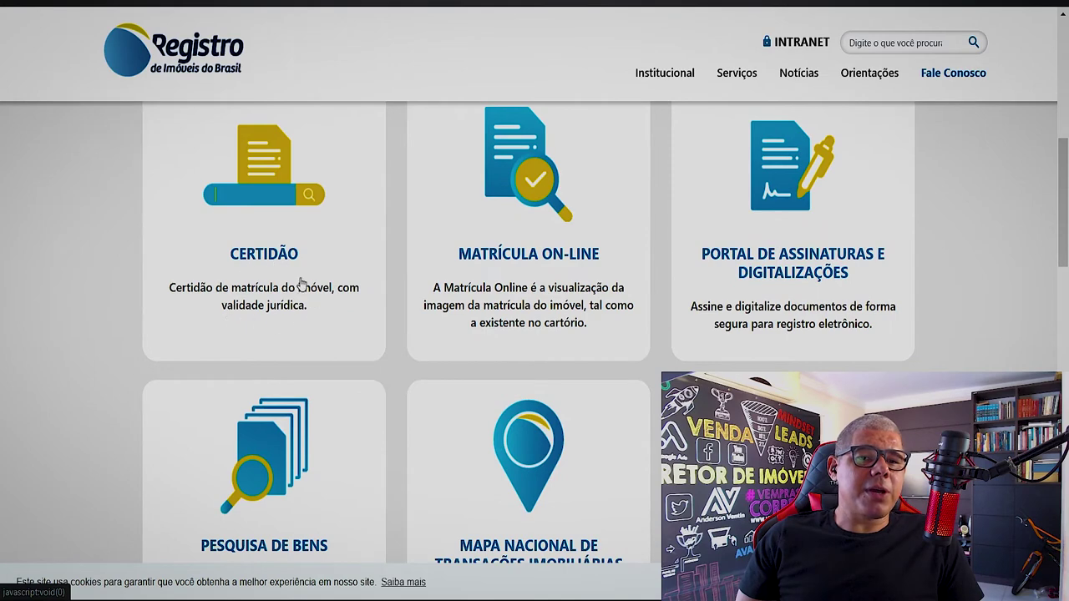
{"action": "left_click", "coordinate": [269, 190]}
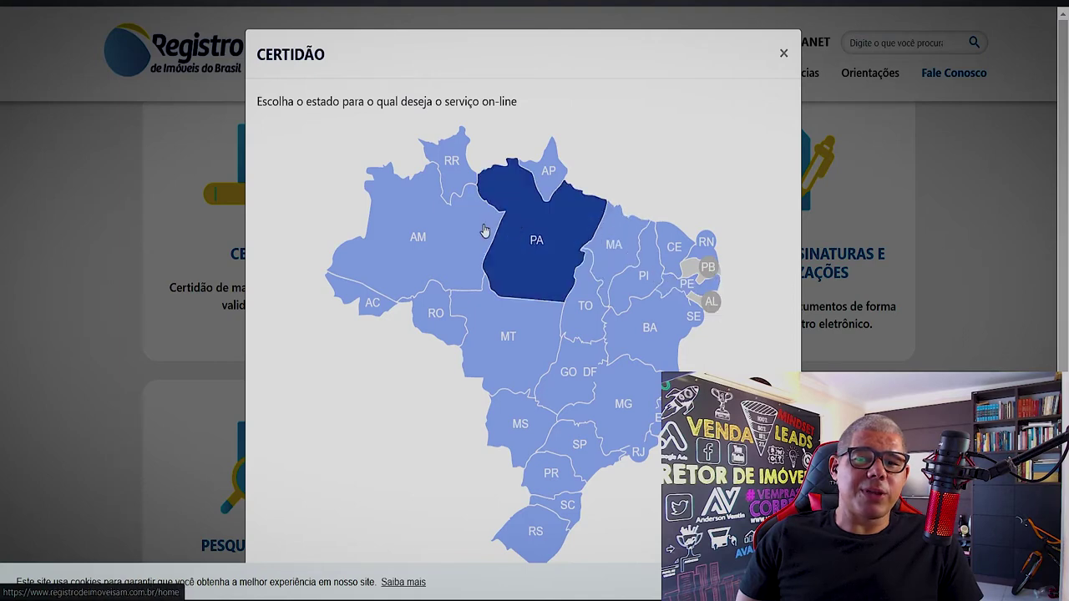
{"action": "left_click", "coordinate": [649, 338]}
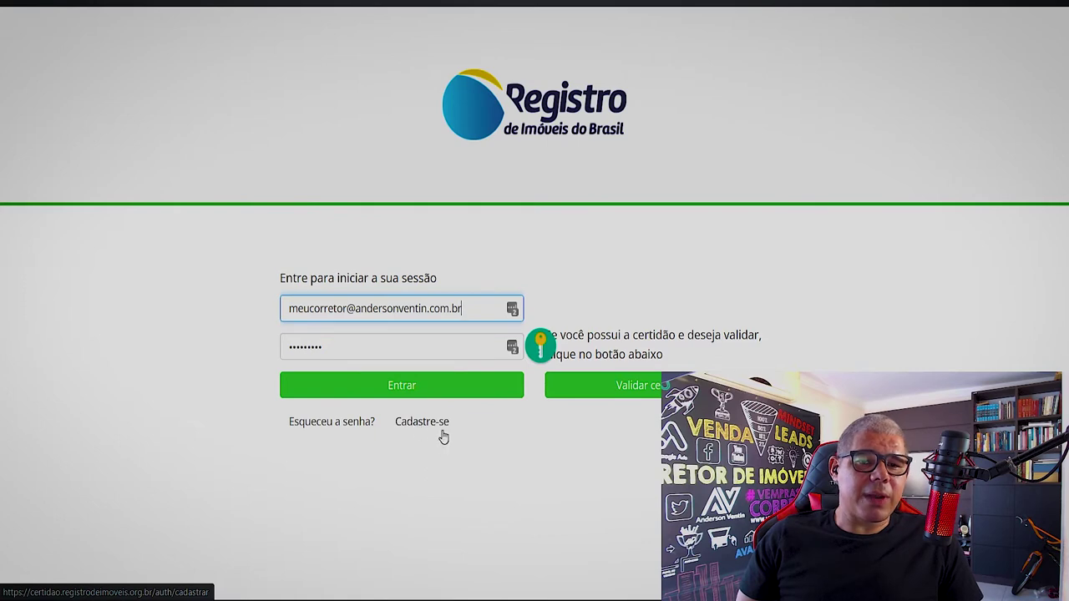
- Sign in to the e-Certidão account with the pre-filled credentials
{"action": "left_click", "coordinate": [409, 386]}
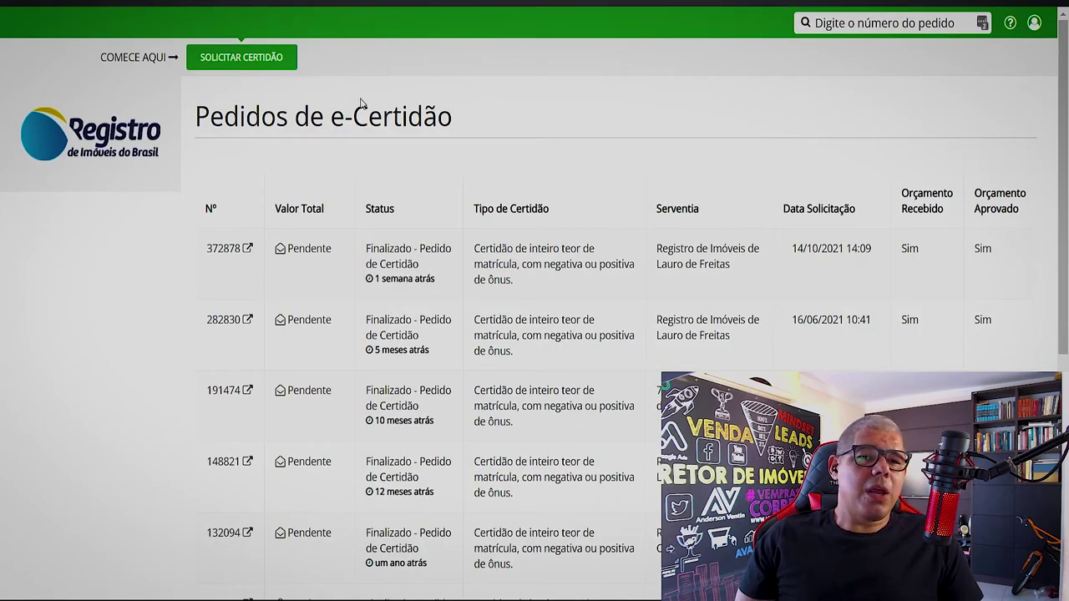
{"action": "scroll", "coordinate": [429, 257], "scroll_direction": "down", "scroll_amount": 5}
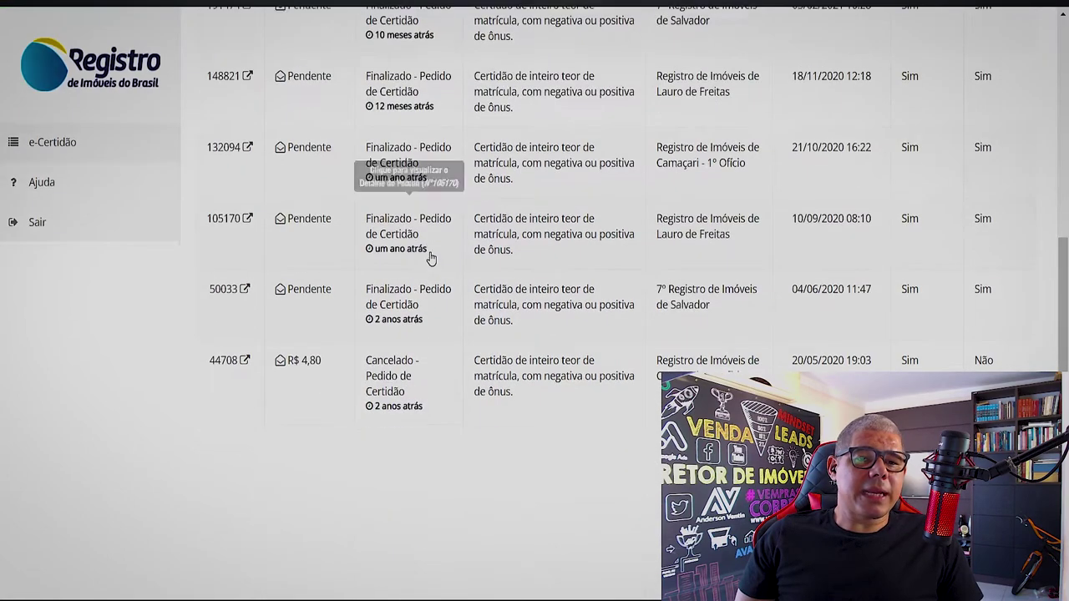
{"action": "scroll", "coordinate": [429, 257], "scroll_direction": "up", "scroll_amount": 5}
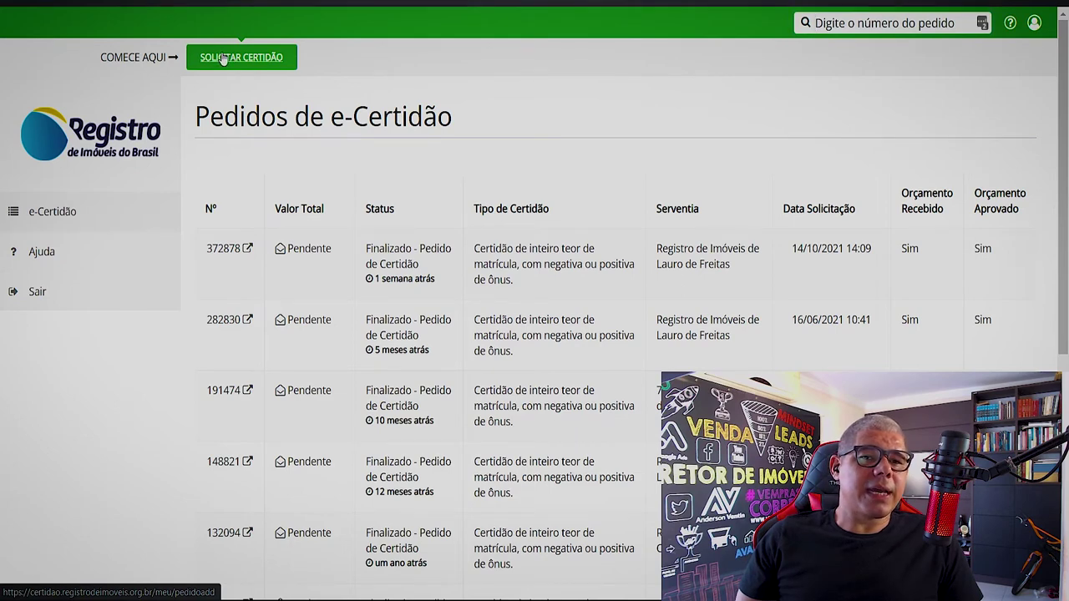
- Start a new certificate request, acknowledging the Bahia instructions with 'Li, e estou ciente'
{"action": "left_click", "coordinate": [223, 59]}
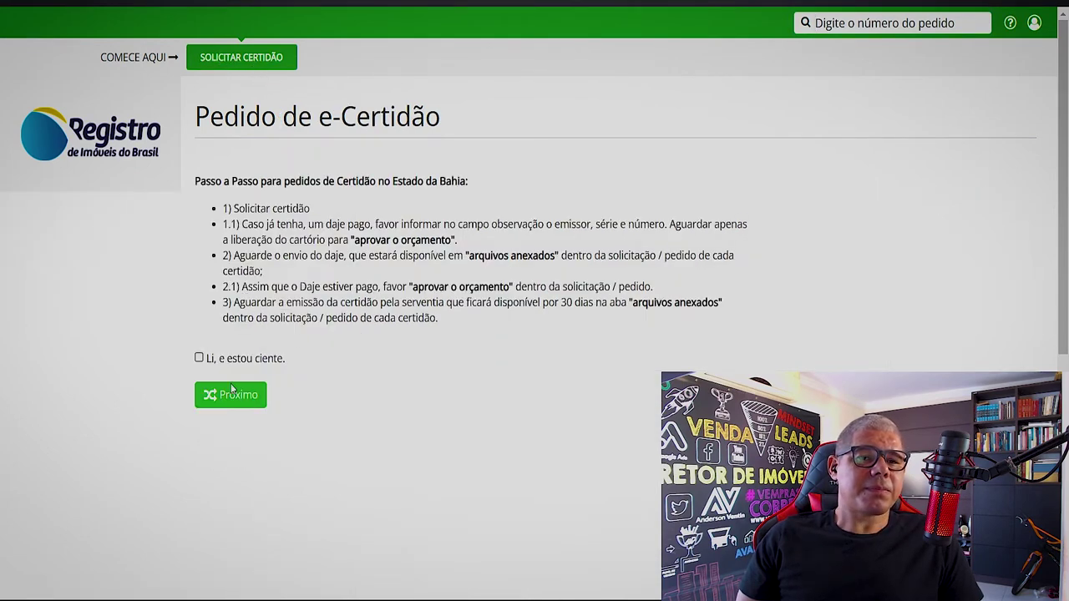
{"action": "left_click", "coordinate": [199, 357]}
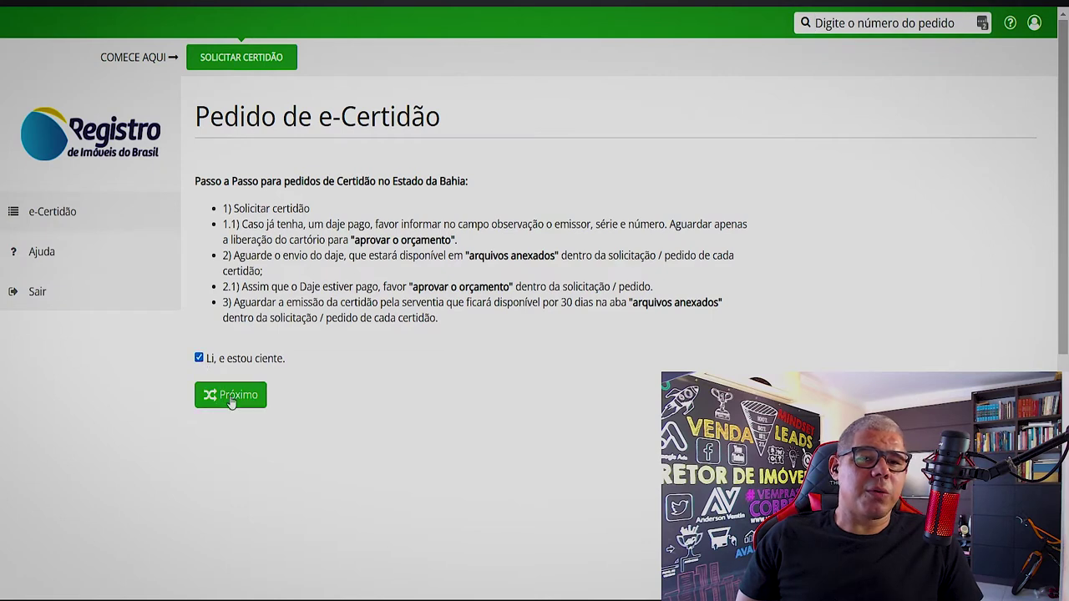
{"action": "left_click", "coordinate": [231, 400]}
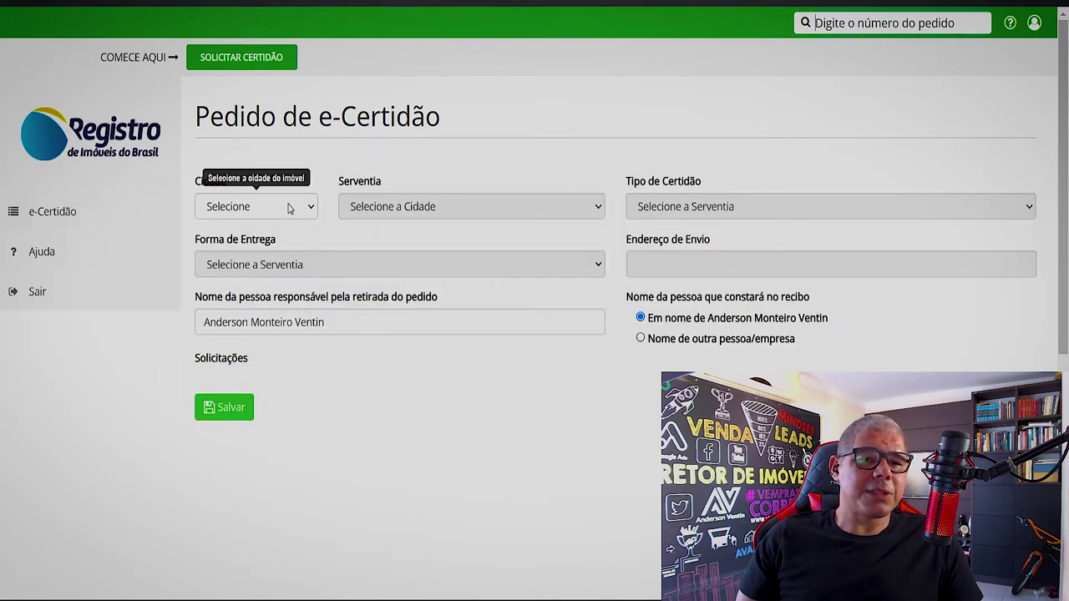
- Select Salvador from the Cidade dropdown on the certificate request
{"action": "left_click", "coordinate": [290, 208]}
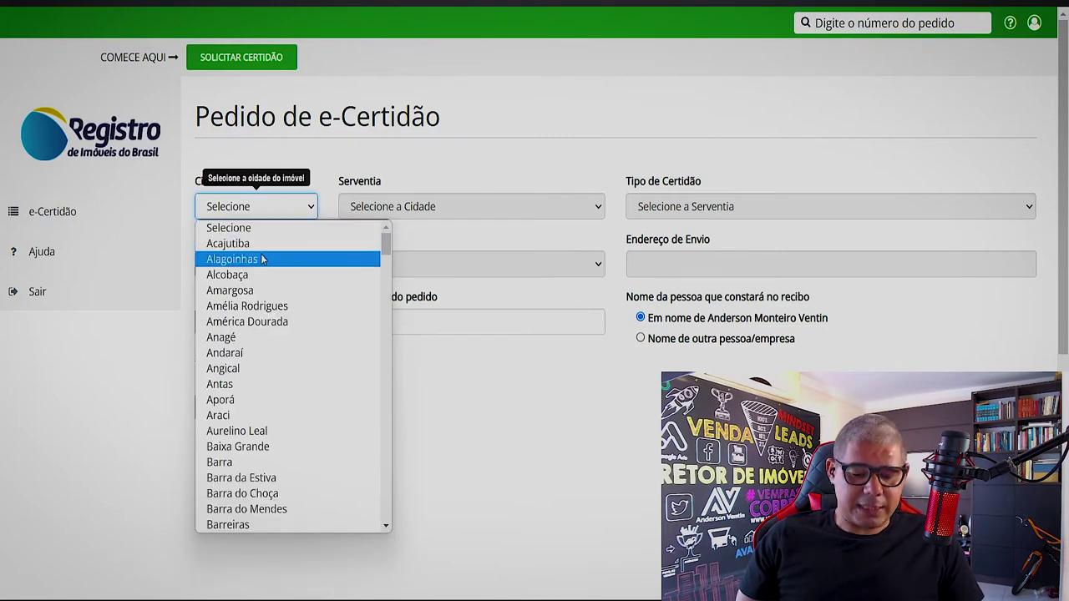
{"action": "key", "text": "l"}
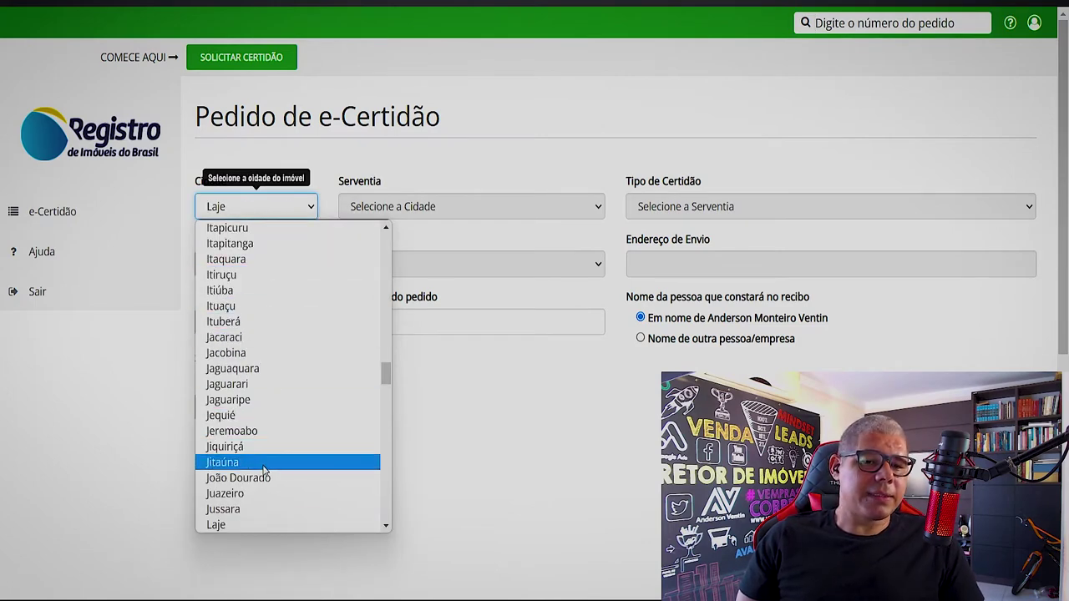
{"action": "scroll", "coordinate": [264, 472], "scroll_direction": "down", "scroll_amount": 2}
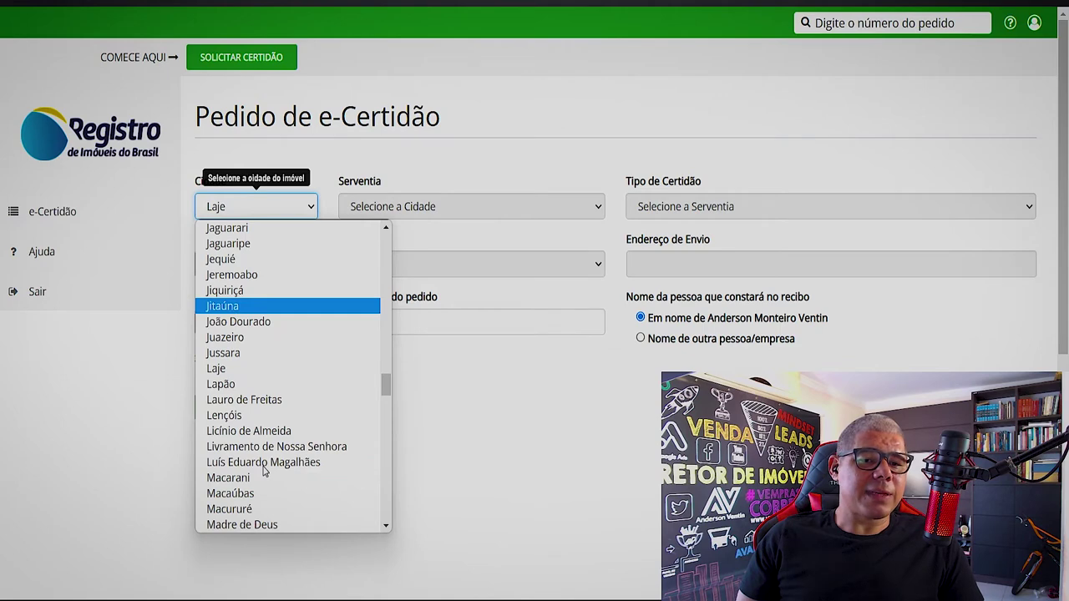
{"action": "type", "text": "são domingos"}
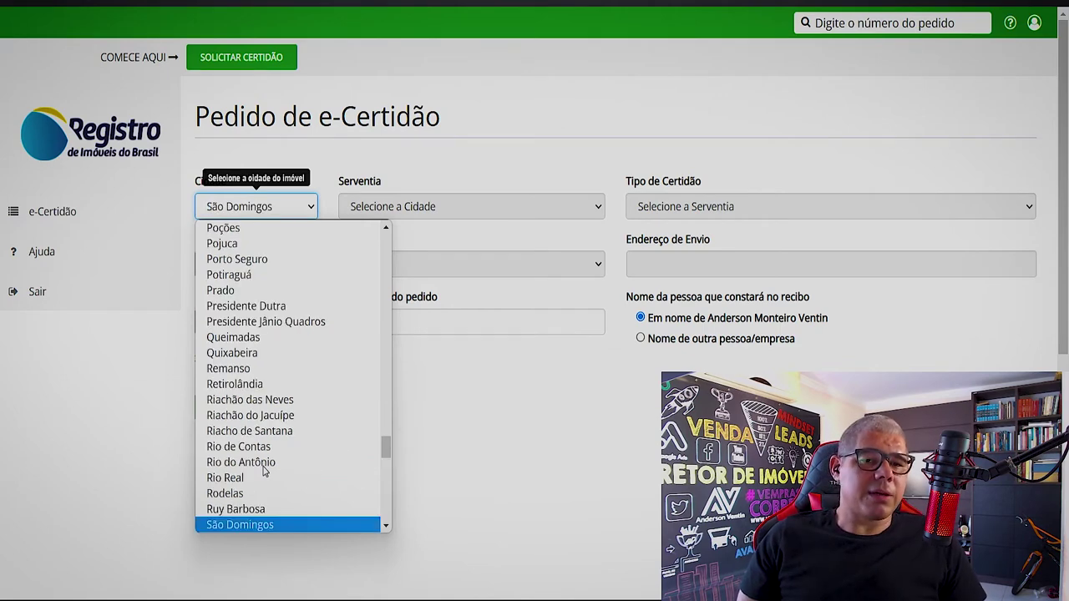
{"action": "scroll", "coordinate": [264, 520], "scroll_direction": "down", "scroll_amount": 5}
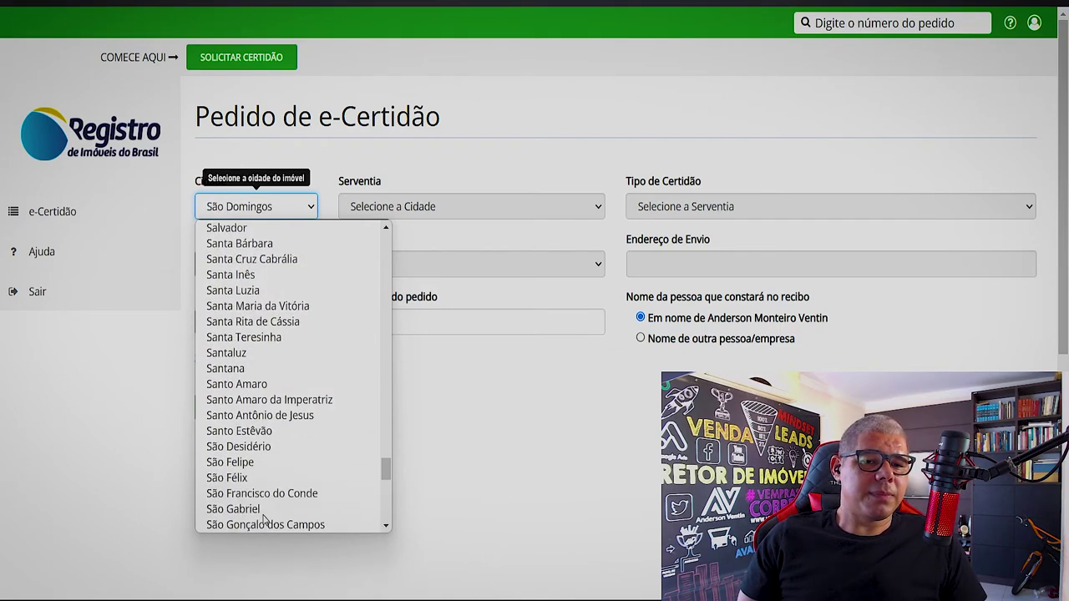
{"action": "scroll", "coordinate": [261, 468], "scroll_direction": "down", "scroll_amount": 5}
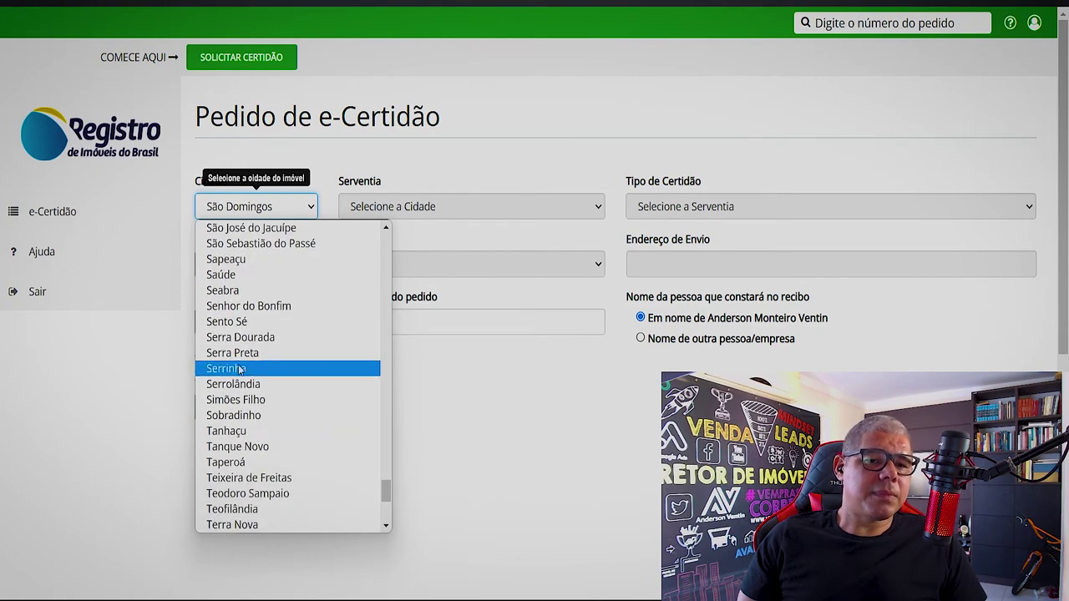
{"action": "scroll", "coordinate": [264, 438], "scroll_direction": "up", "scroll_amount": 3}
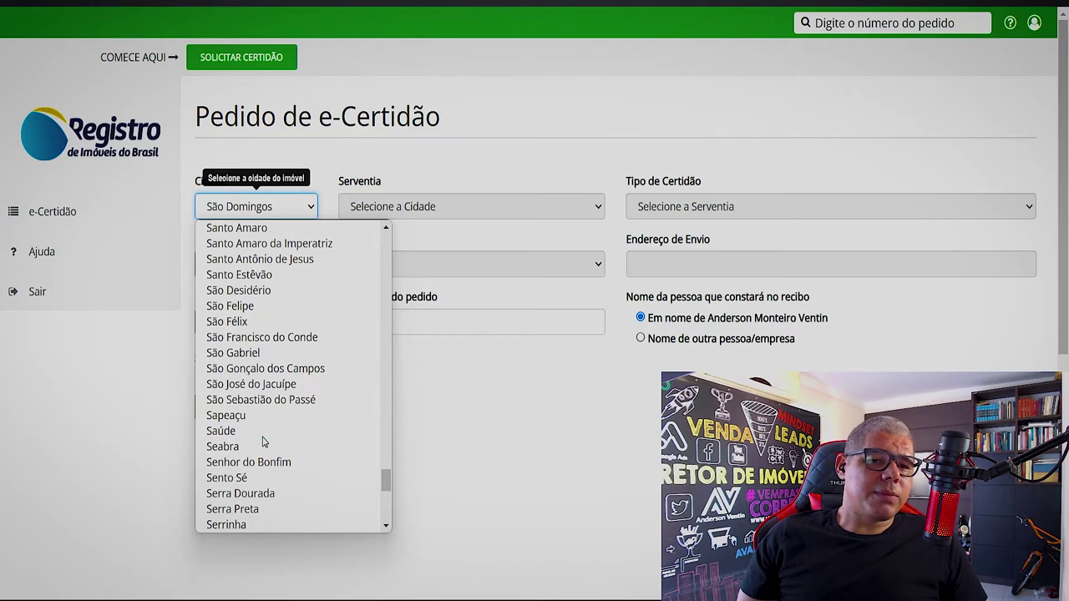
{"action": "scroll", "coordinate": [263, 441], "scroll_direction": "up", "scroll_amount": 3}
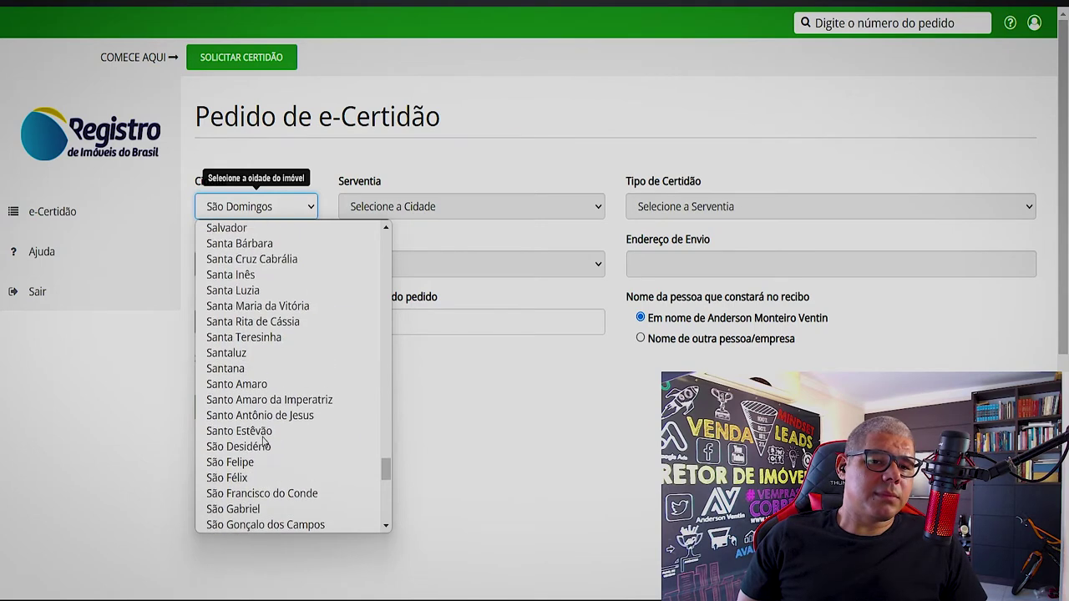
{"action": "scroll", "coordinate": [264, 440], "scroll_direction": "up", "scroll_amount": 3}
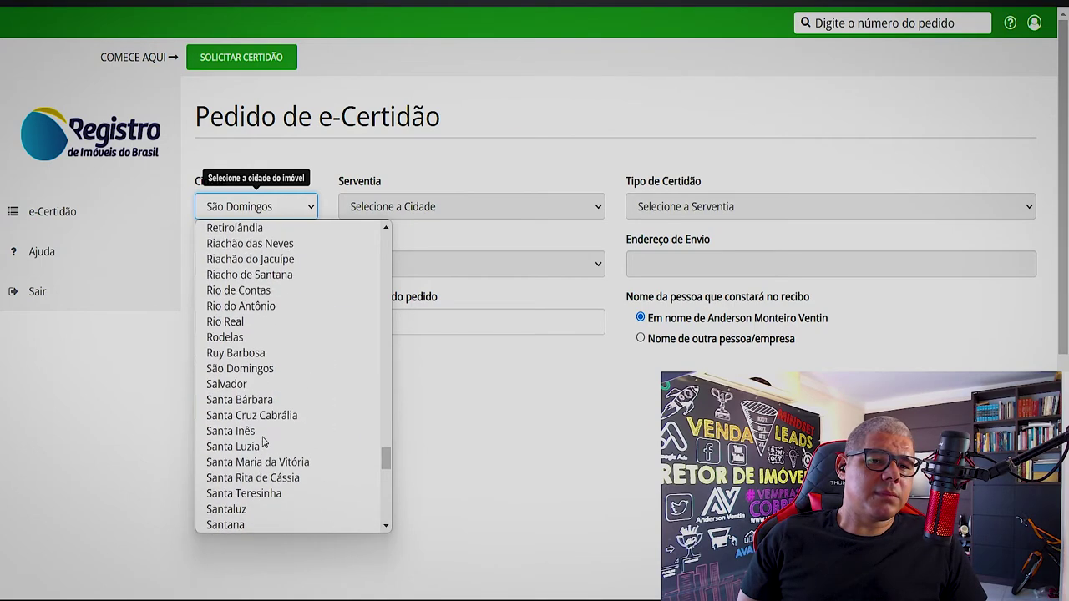
{"action": "left_click", "coordinate": [247, 384]}
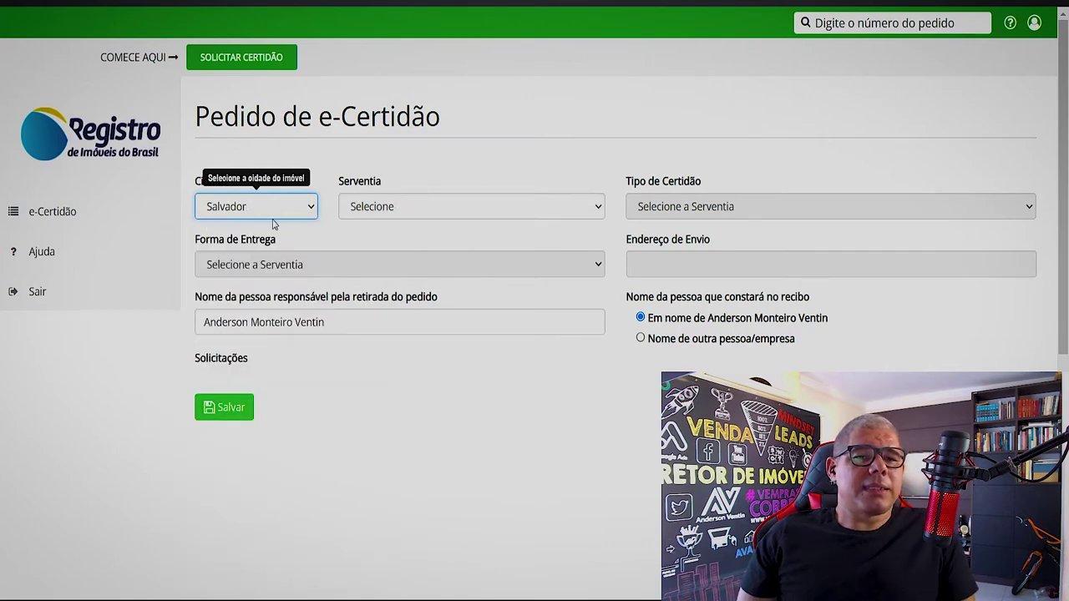
- Choose 1º Registro de Imóveis de Salvador, a Certidão de inteiro teor de matrícula, and E-mail delivery
{"action": "left_click", "coordinate": [417, 208]}
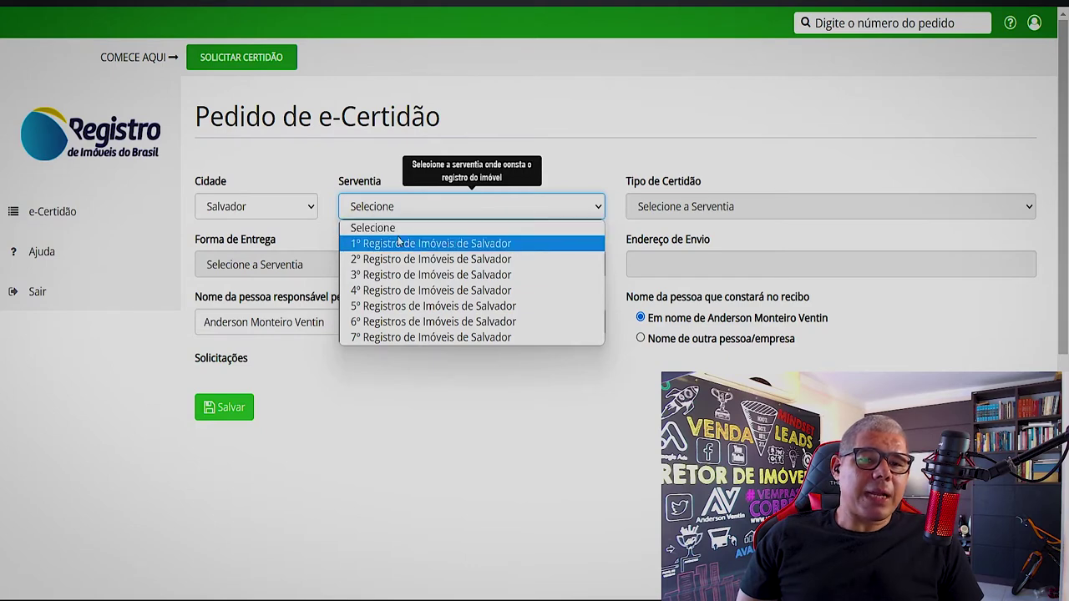
{"action": "left_click", "coordinate": [397, 244]}
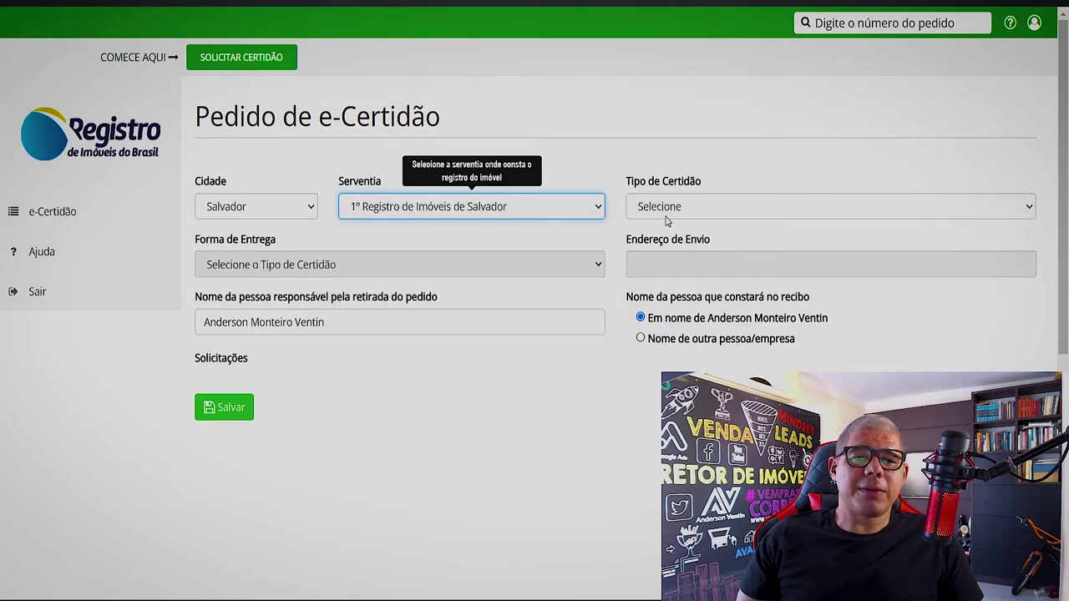
{"action": "left_click", "coordinate": [668, 210]}
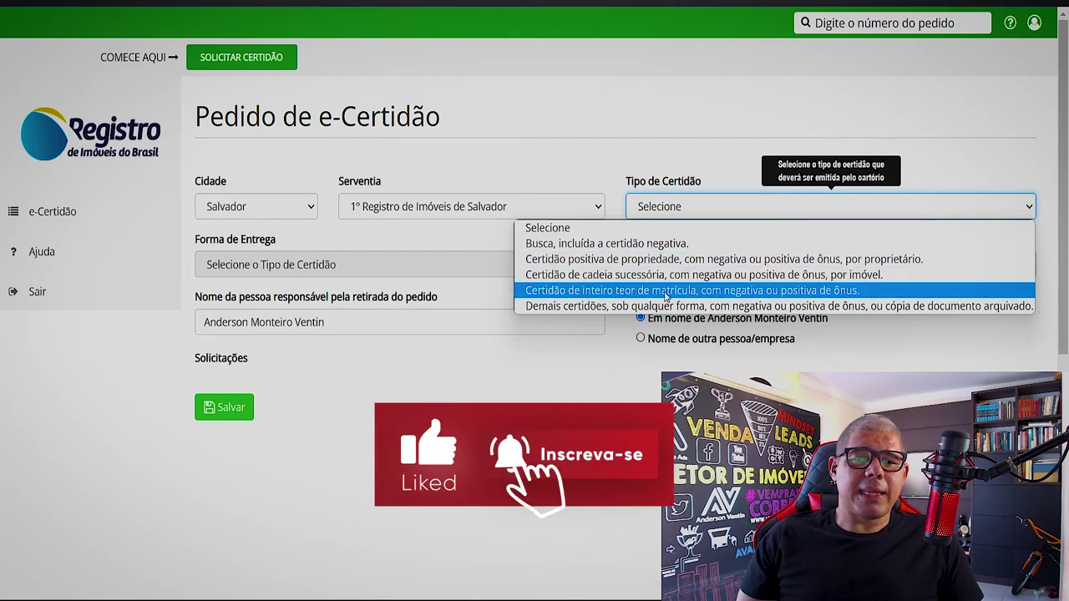
{"action": "left_click", "coordinate": [775, 292]}
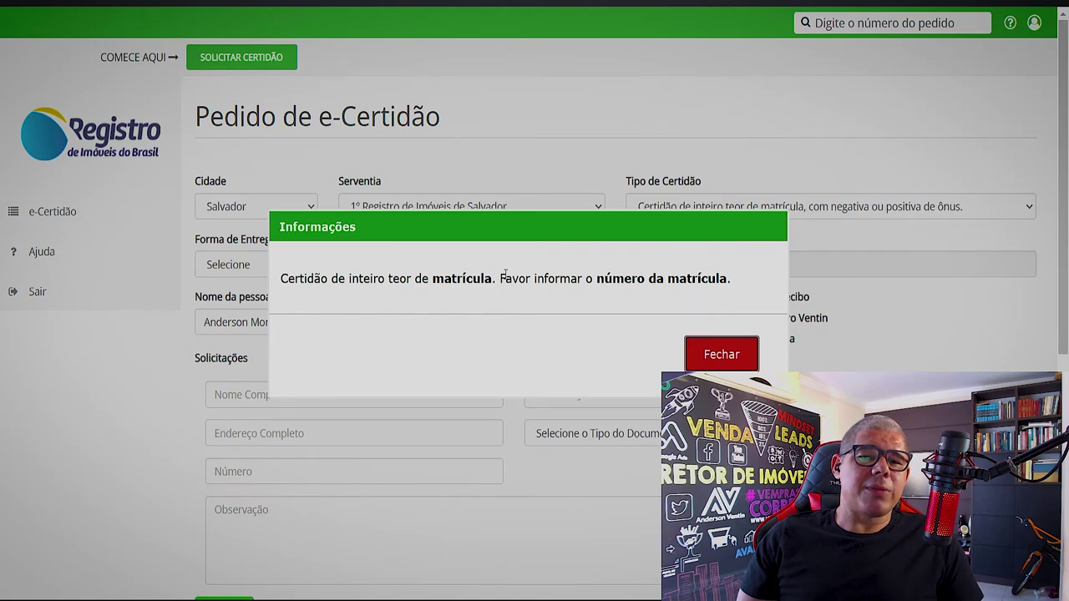
{"action": "left_click_drag", "start_coordinate": [596, 279], "coordinate": [728, 280]}
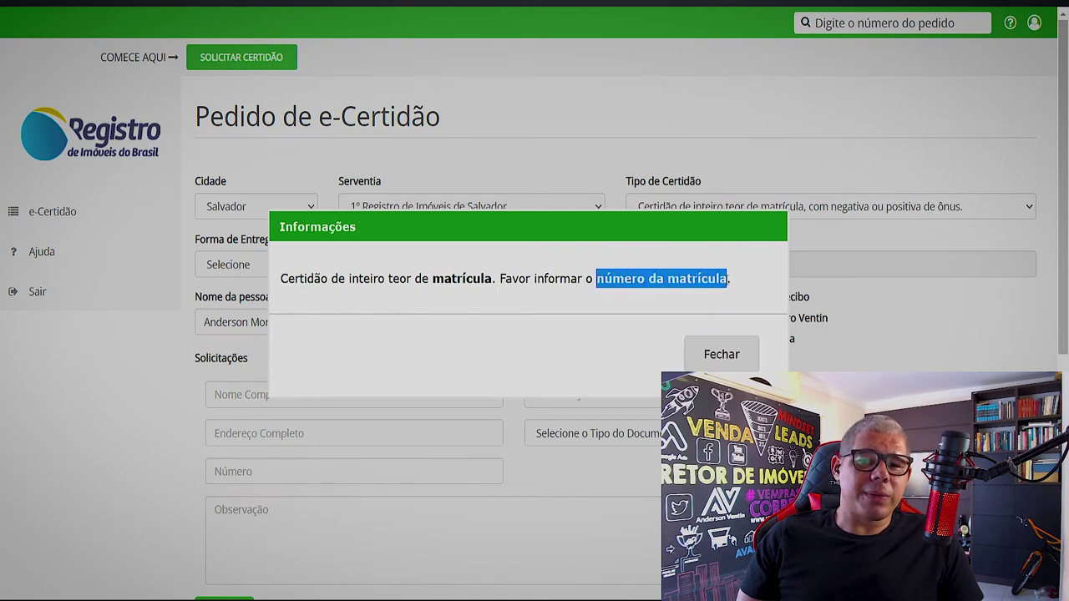
{"action": "left_click", "coordinate": [720, 358]}
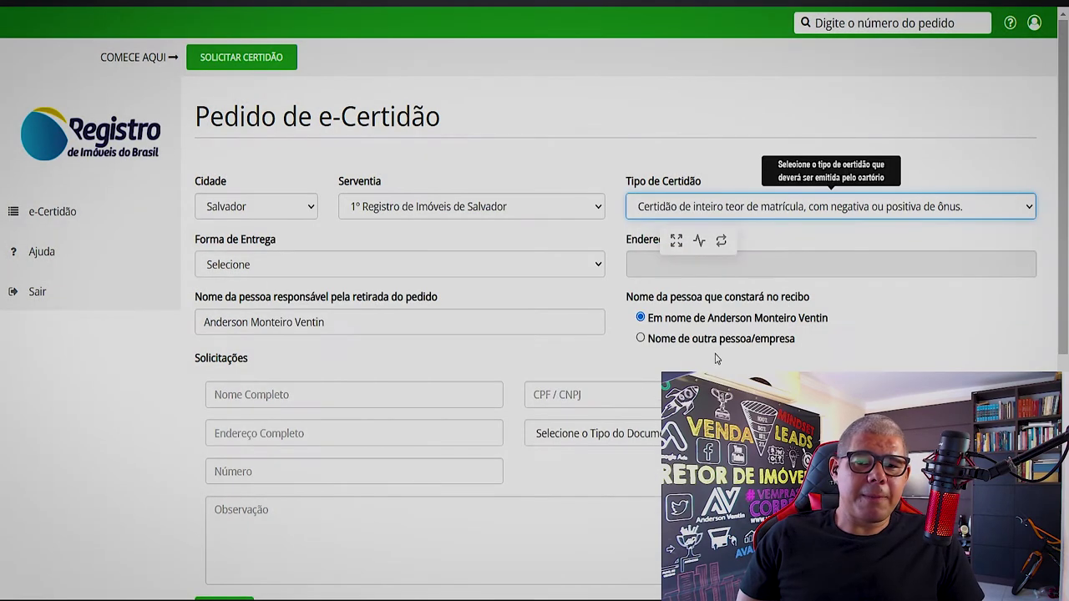
{"action": "left_click", "coordinate": [331, 272]}
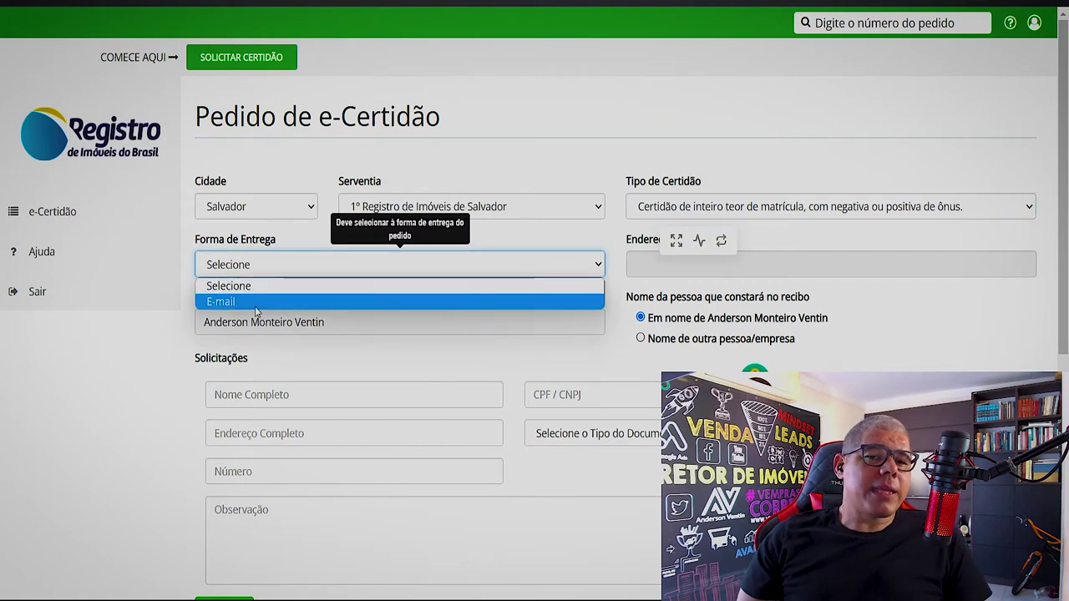
{"action": "left_click", "coordinate": [259, 305]}
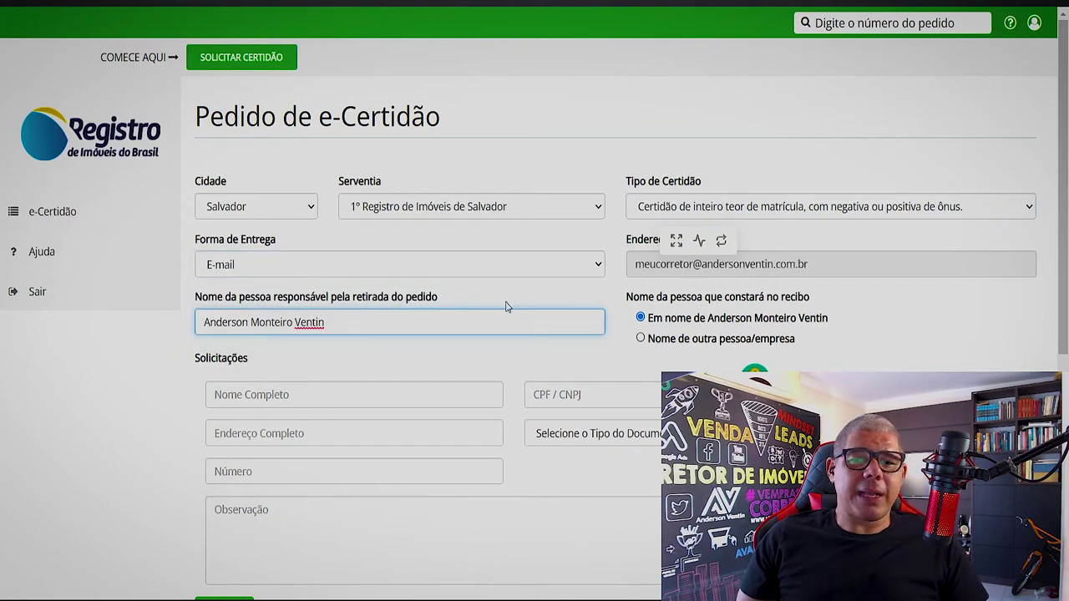
- Set Tipo do Documento to Matrícula and enter matrícula number 2222222
{"action": "scroll", "coordinate": [505, 309], "scroll_direction": "down", "scroll_amount": 1}
{"action": "scroll", "coordinate": [502, 309], "scroll_direction": "down", "scroll_amount": 2}
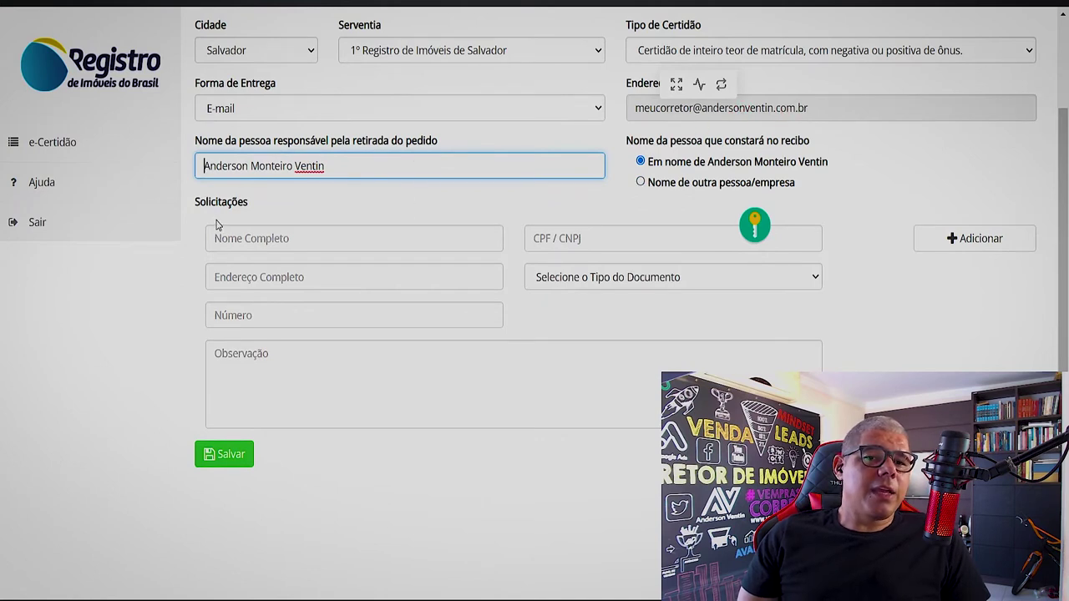
{"action": "left_click", "coordinate": [266, 242]}
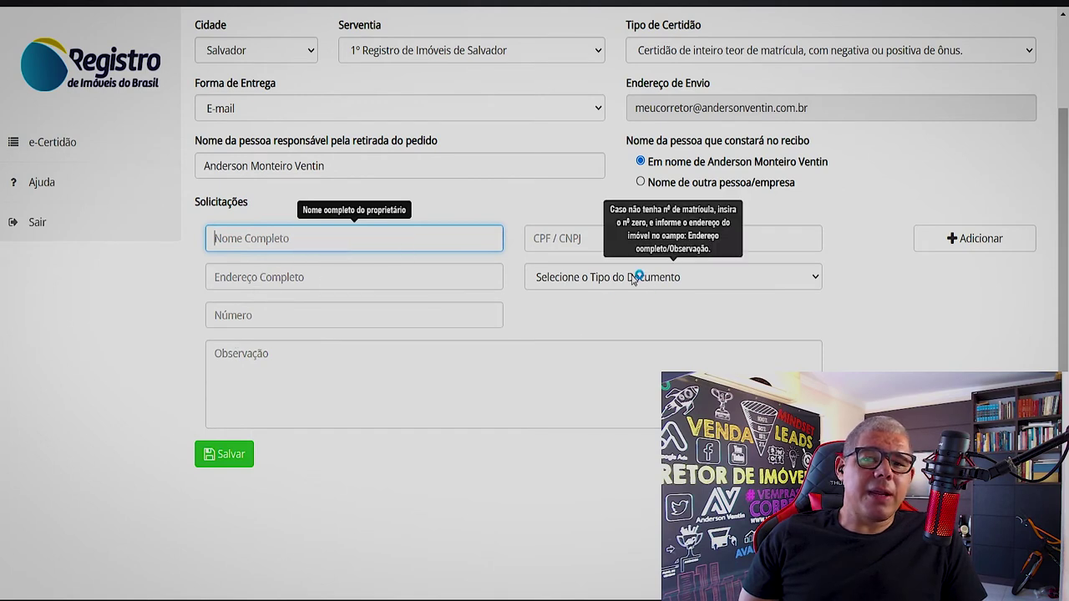
{"action": "left_click", "coordinate": [573, 286]}
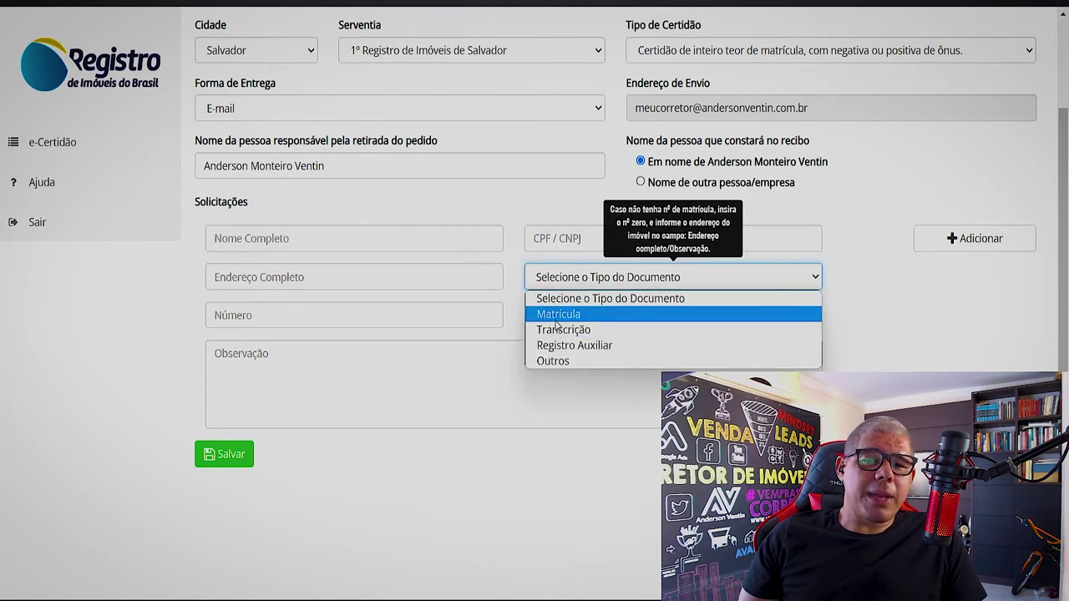
{"action": "left_click", "coordinate": [556, 320]}
{"action": "left_click", "coordinate": [258, 322]}
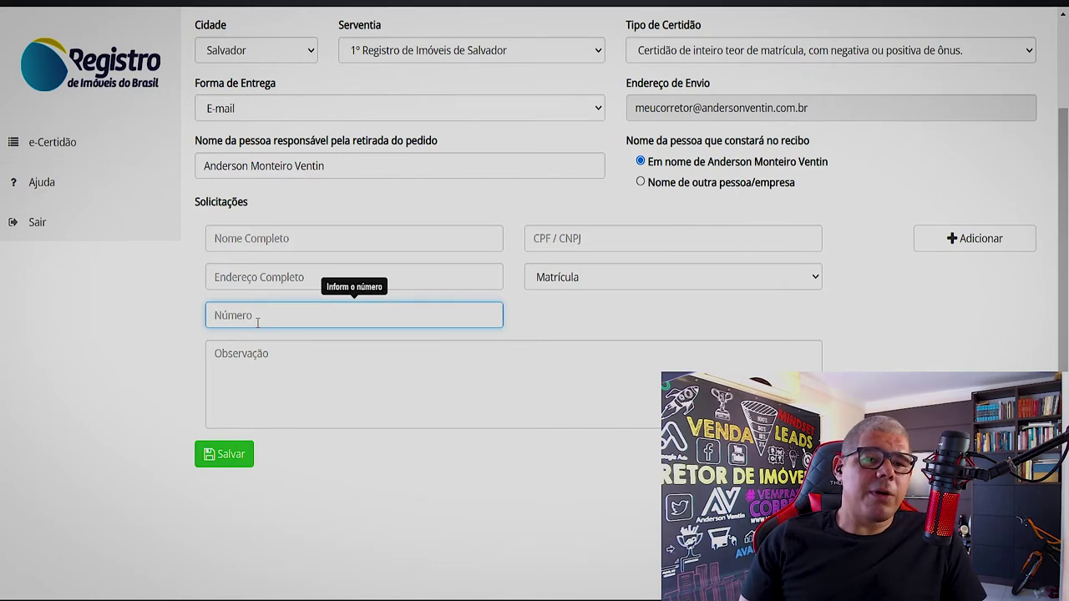
{"action": "type", "text": "222222"}
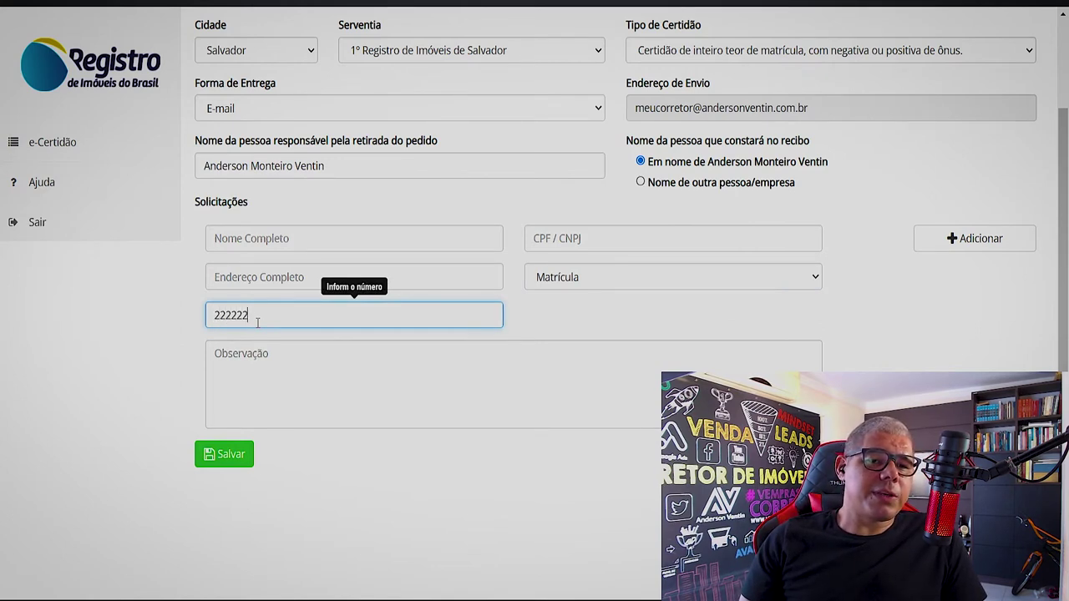
{"action": "type", "text": "2"}
- Write the note describing matrícula 222222, its owner and property, then add a 'DAJE PAGO' line
{"action": "left_click", "coordinate": [253, 355]}
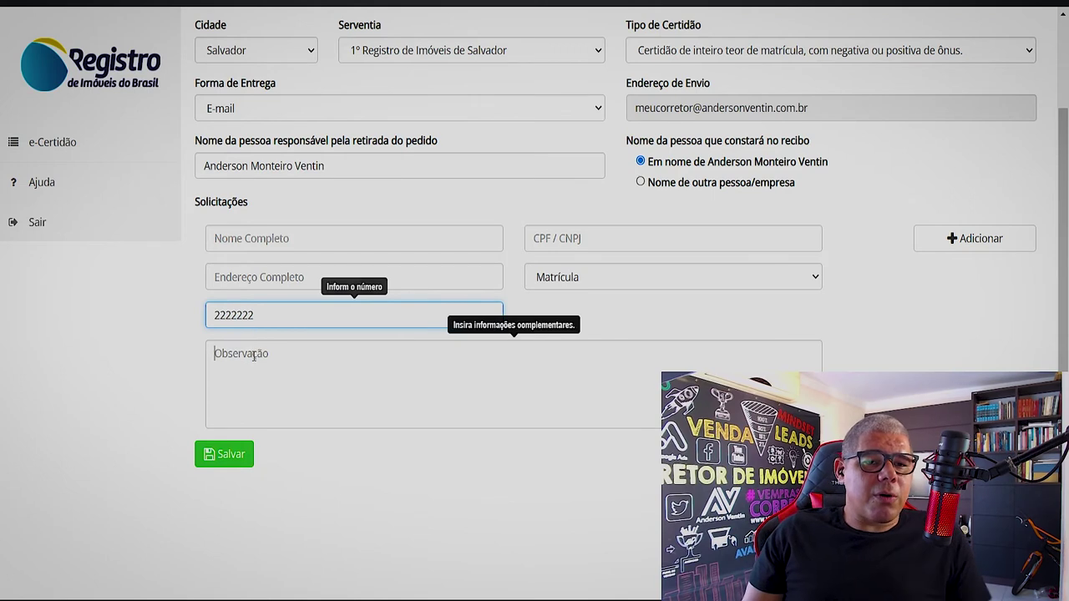
{"action": "type", "text": "Matr"}
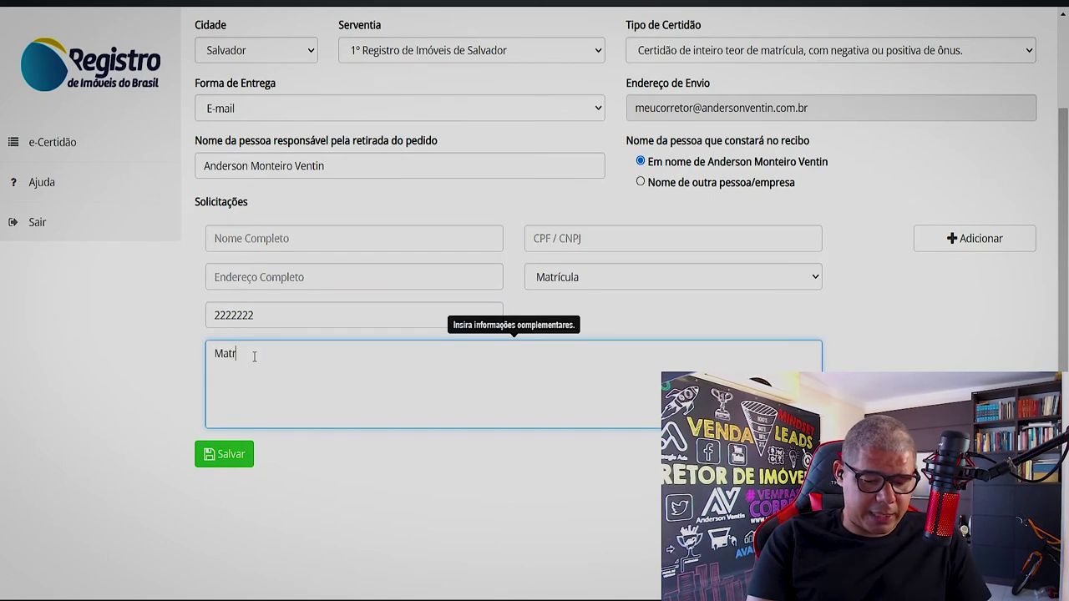
{"action": "type", "text": "ucla212"}
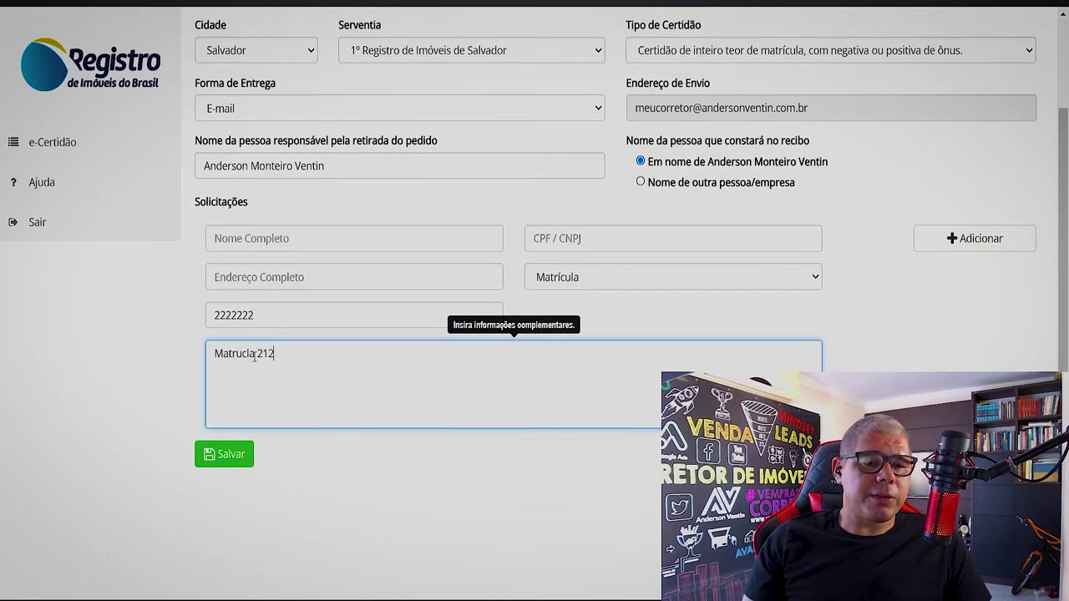
{"action": "key", "text": "BackSpace"}
{"action": "key", "text": "BackSpace"}
{"action": "type", "text": "2"}
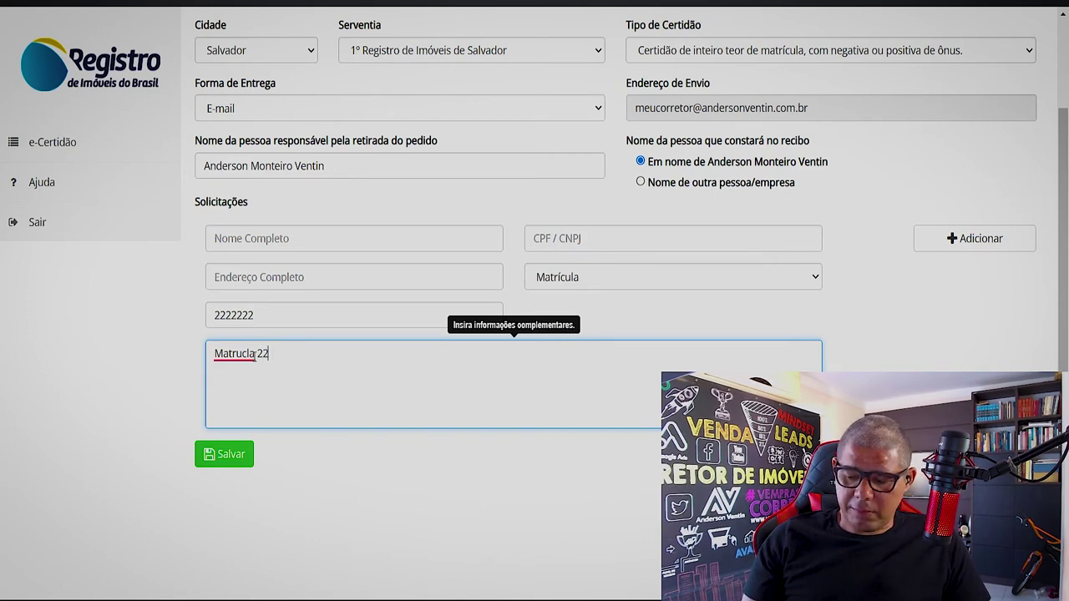
{"action": "type", "text": "2222"}
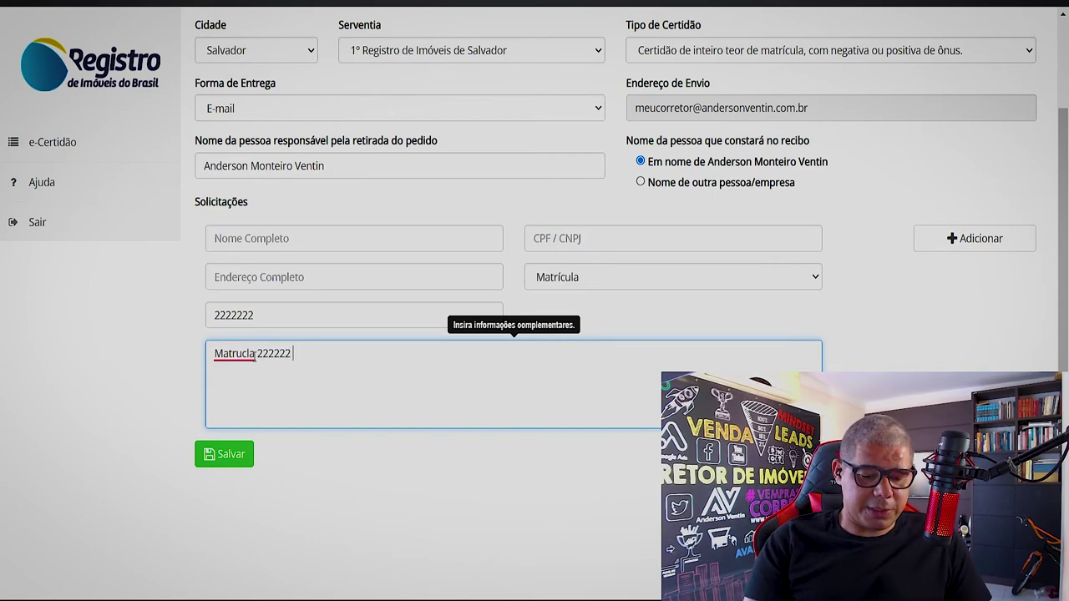
{"action": "type", "text": " de proprieda"}
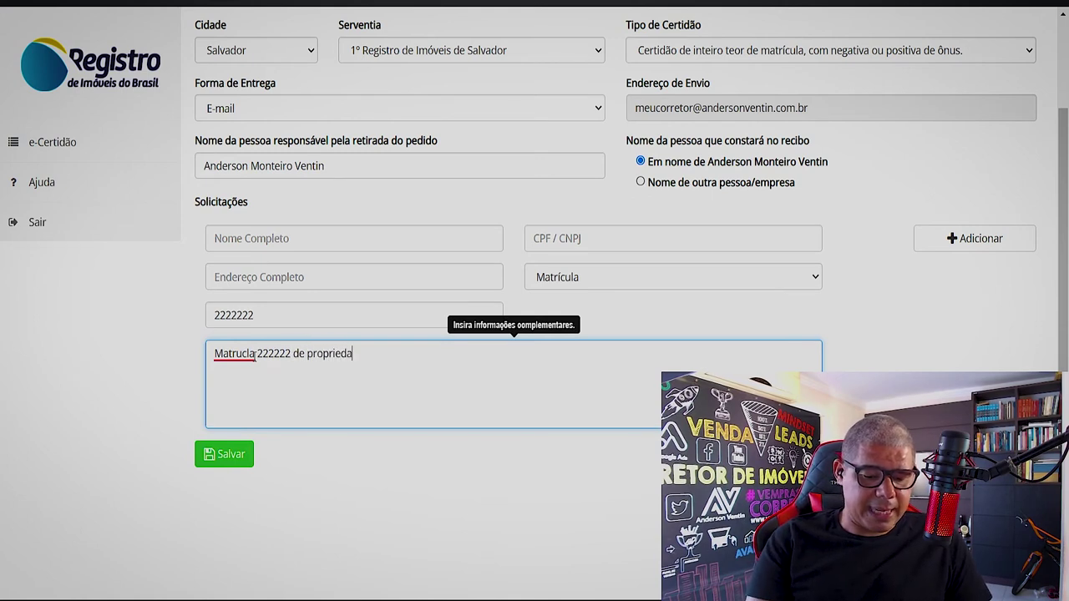
{"action": "type", "text": "de do ser "}
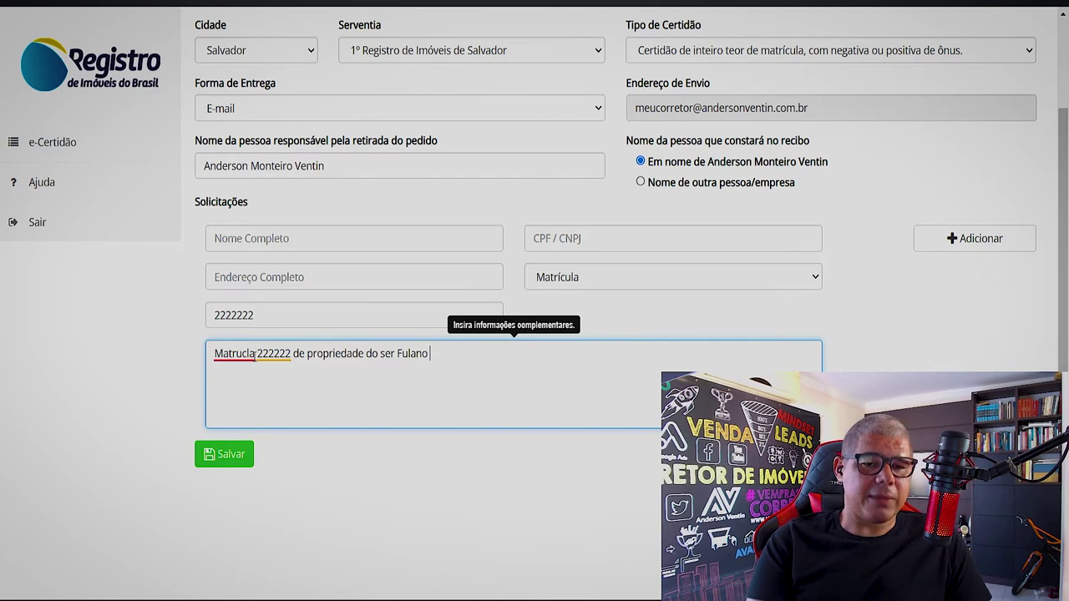
{"action": "type", "text": "Fulano"}
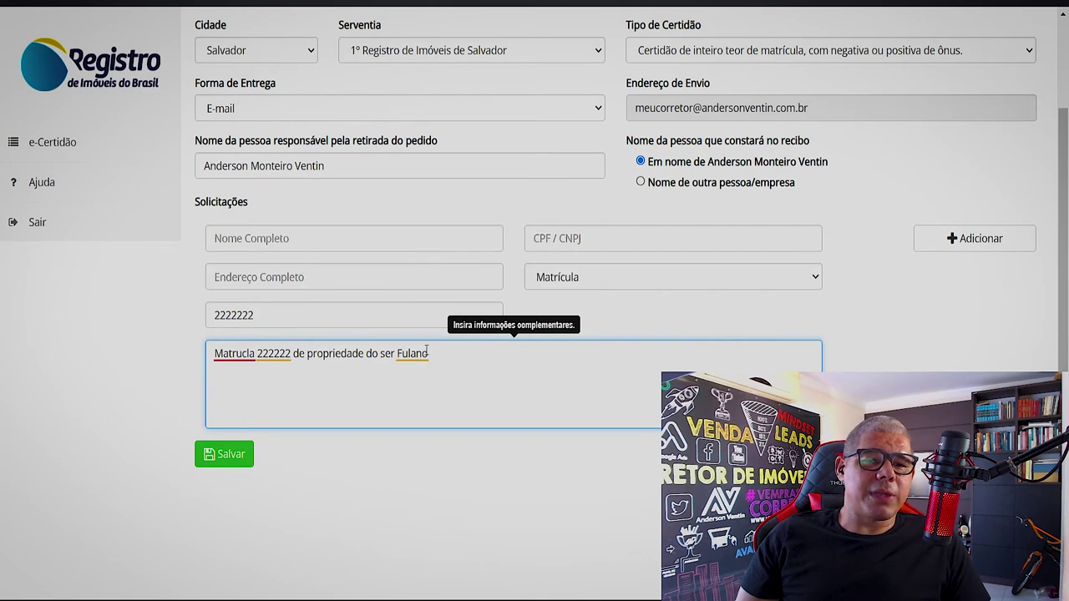
{"action": "type", "text": "do im"}
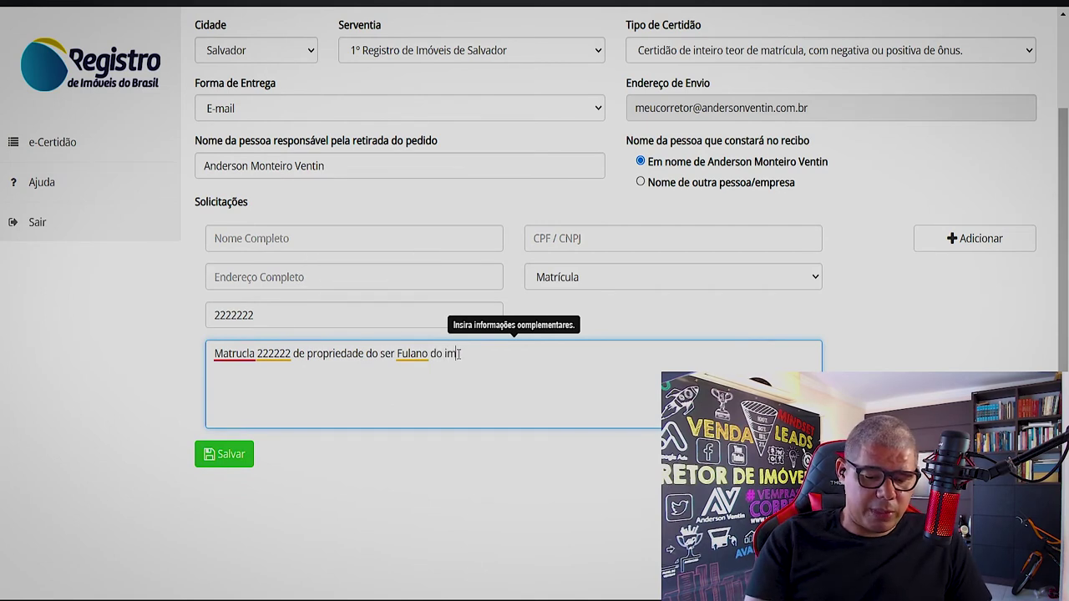
{"action": "type", "text": "ovel tal"}
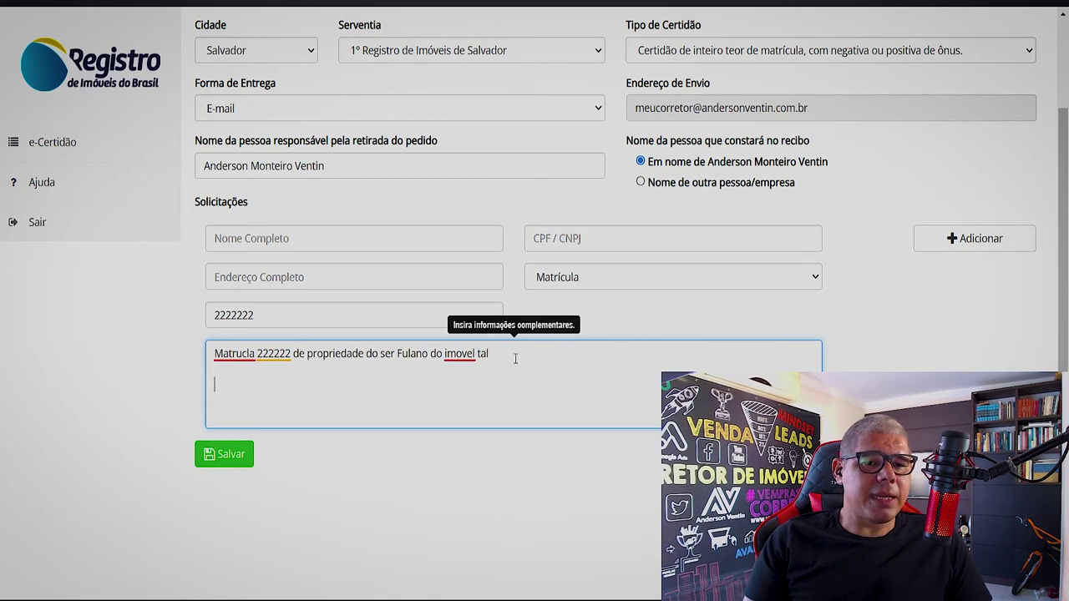
{"action": "key", "text": "Return"}
{"action": "key", "text": "Return"}
{"action": "type", "text": "DA"}
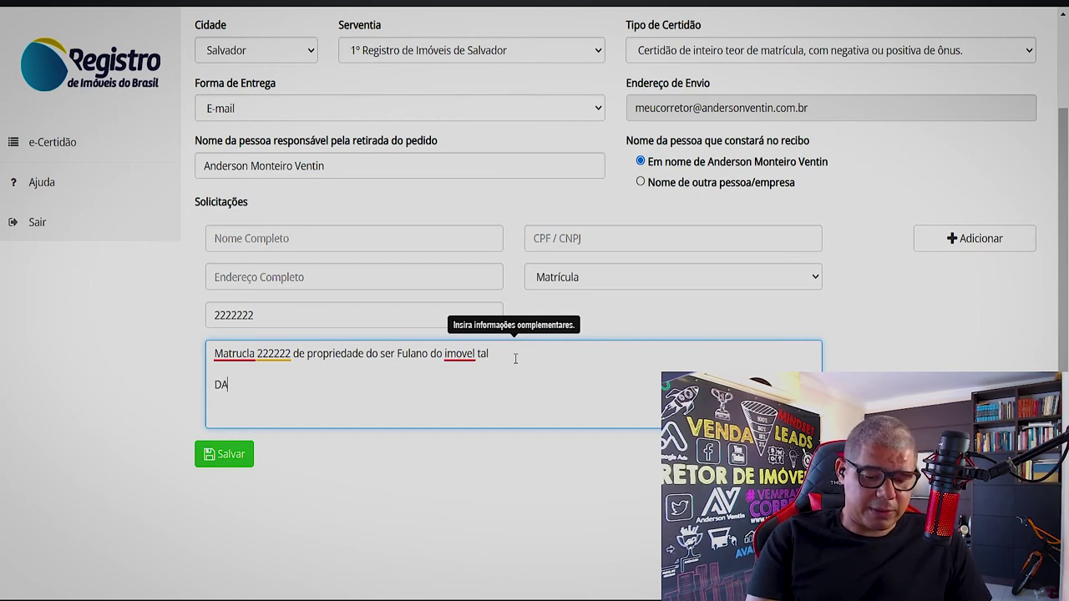
{"action": "type", "text": "JE PAGO"}
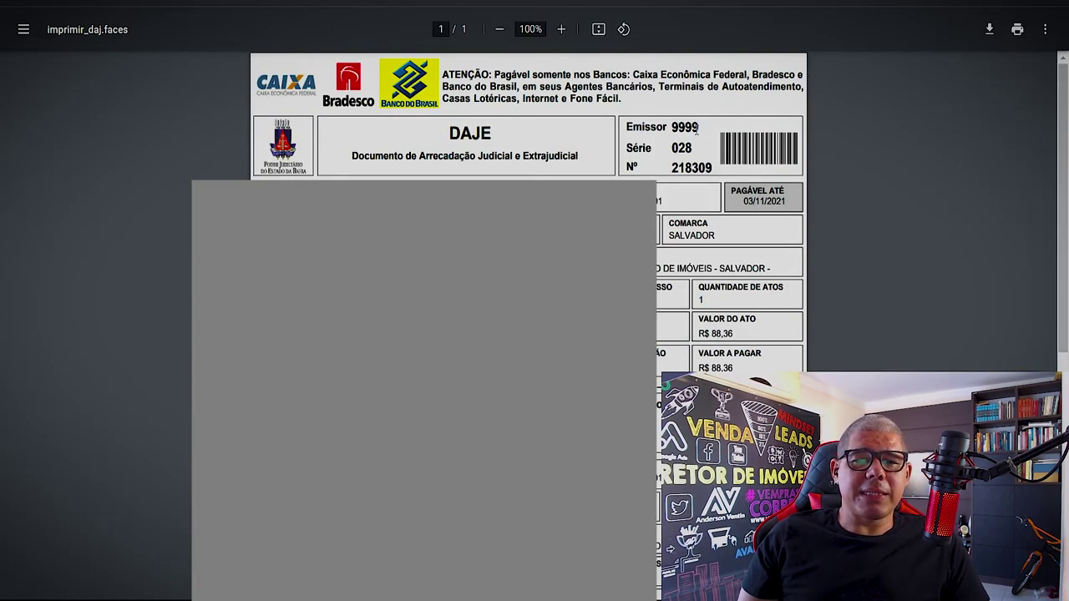
{"action": "left_click_drag", "start_coordinate": [672, 148], "coordinate": [717, 164]}
{"action": "key", "text": "ctrl+c"}
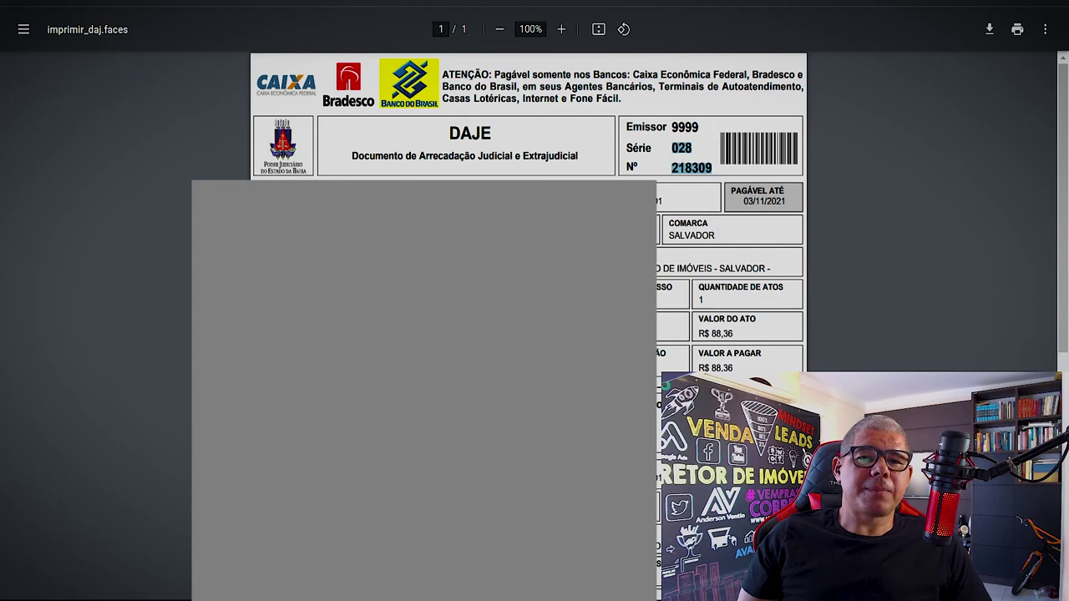
{"action": "key", "text": "ctrl+Tab"}
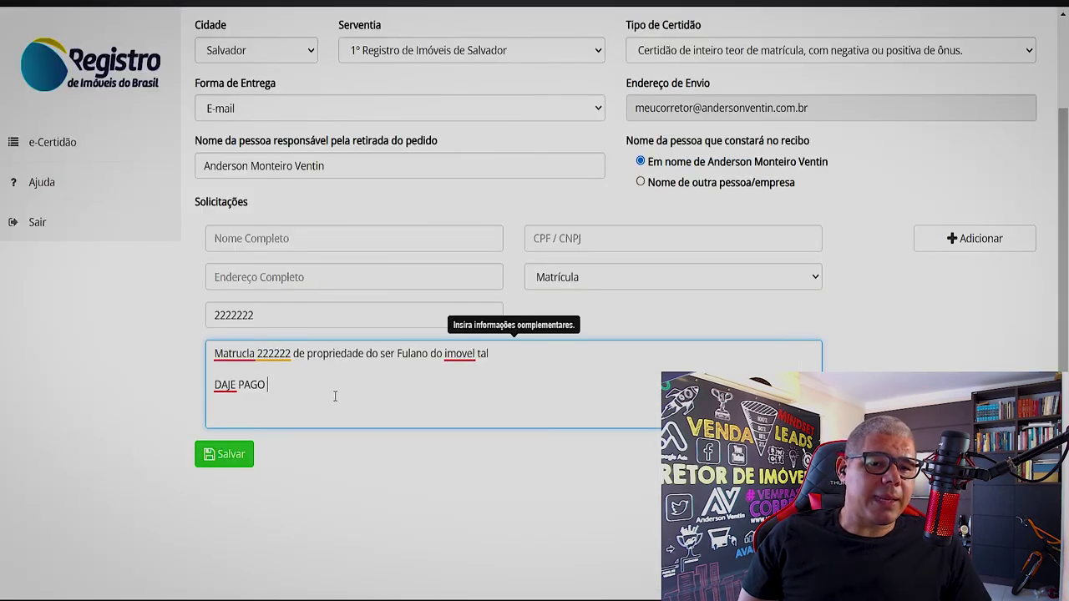
{"action": "key", "text": "ctrl+v"}
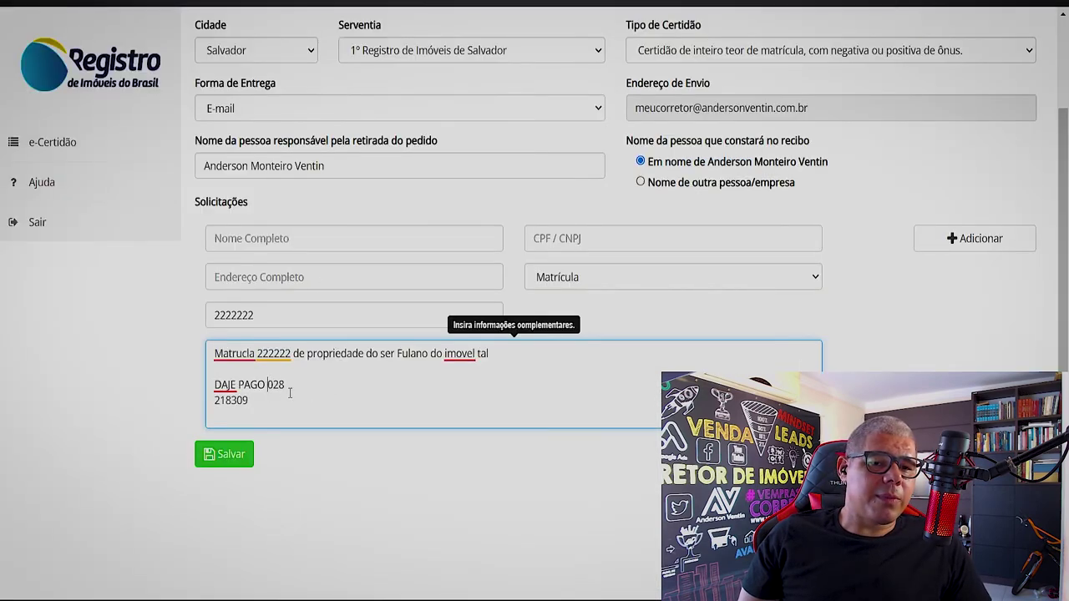
{"action": "type", "text": "EMISS"}
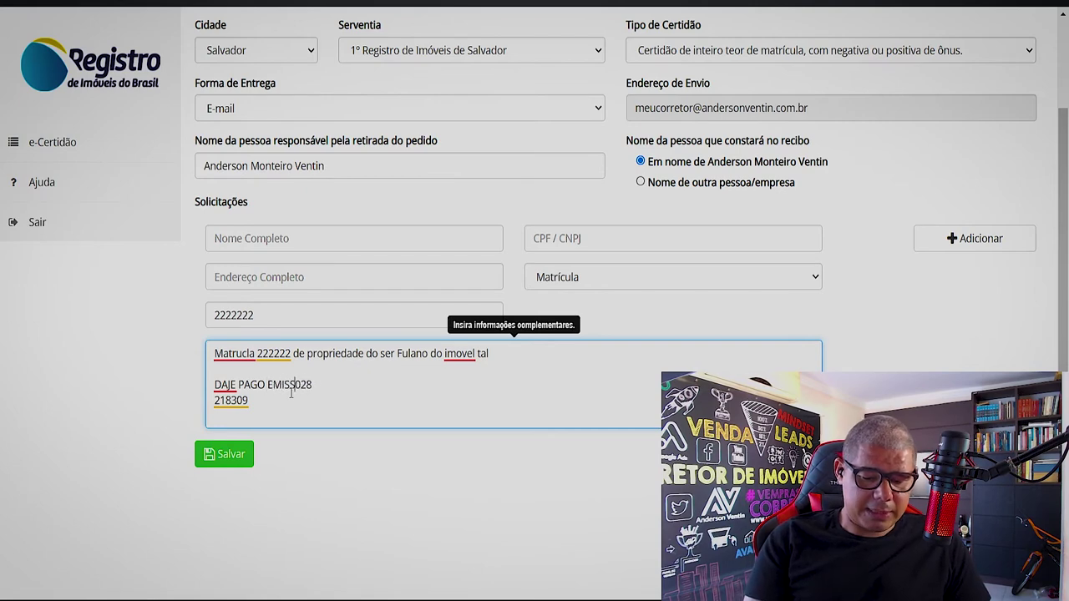
{"action": "type", "text": "AO 9999"}
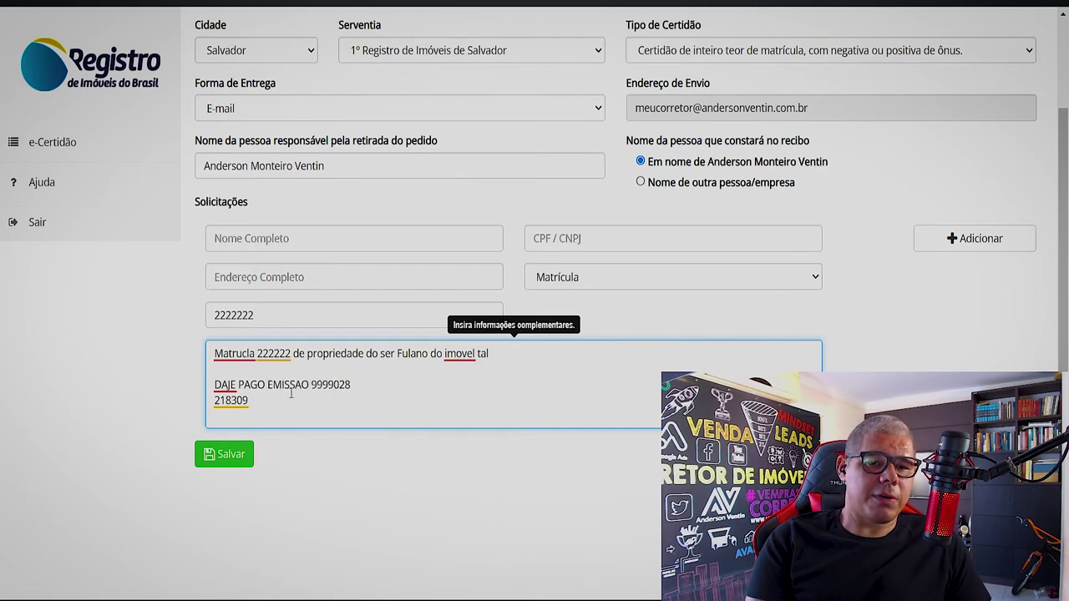
{"action": "type", "text": "SERIE"}
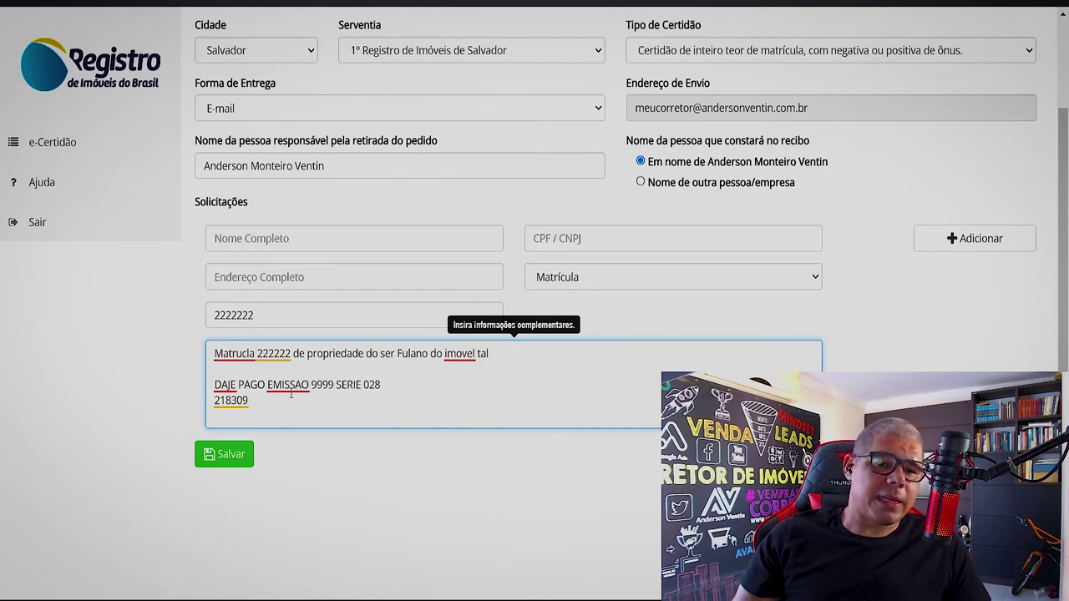
{"action": "left_click", "coordinate": [404, 377]}
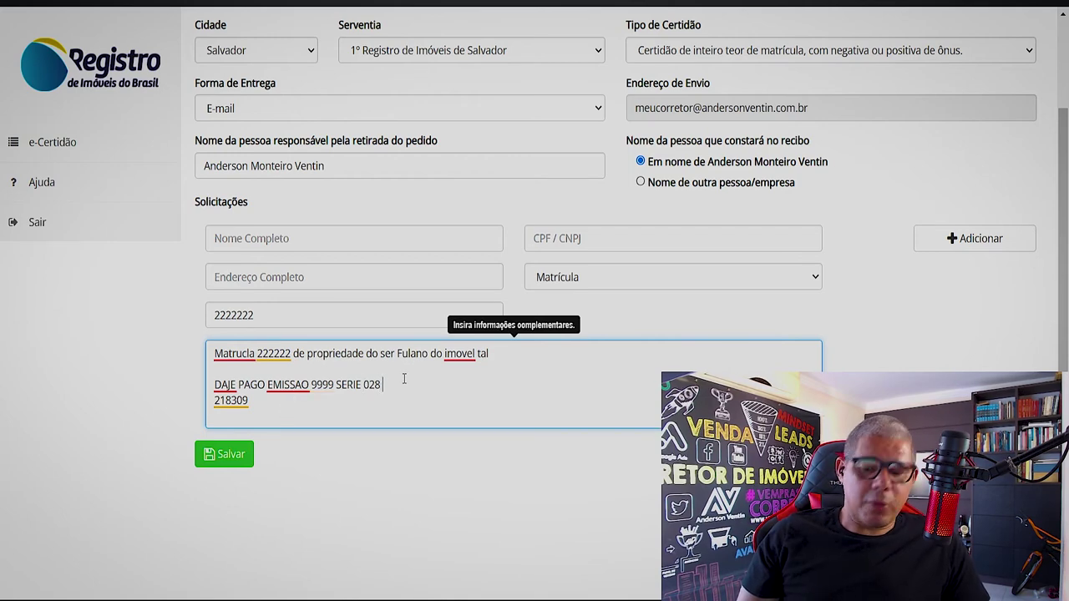
{"action": "key", "text": "Delete"}
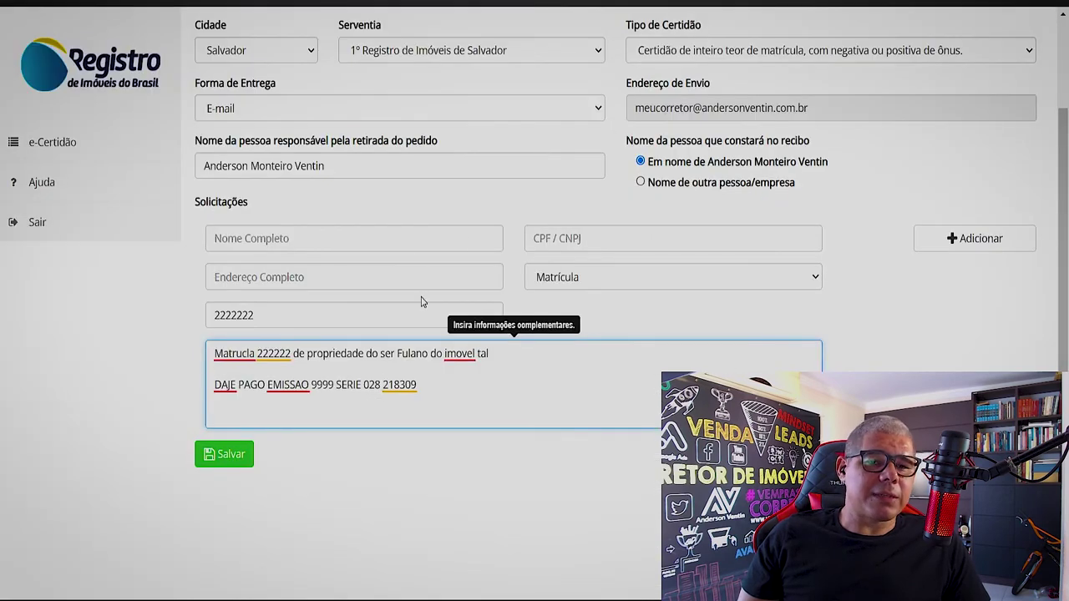
{"action": "type", "text": "NUMERO"}
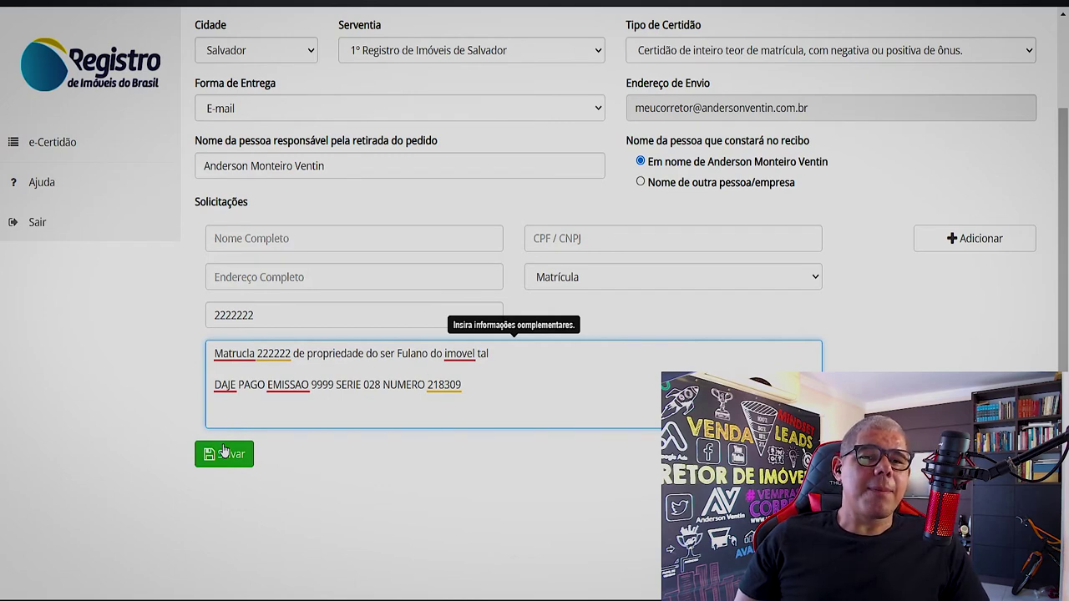
{"action": "scroll", "coordinate": [230, 275], "scroll_direction": "up", "scroll_amount": 2}
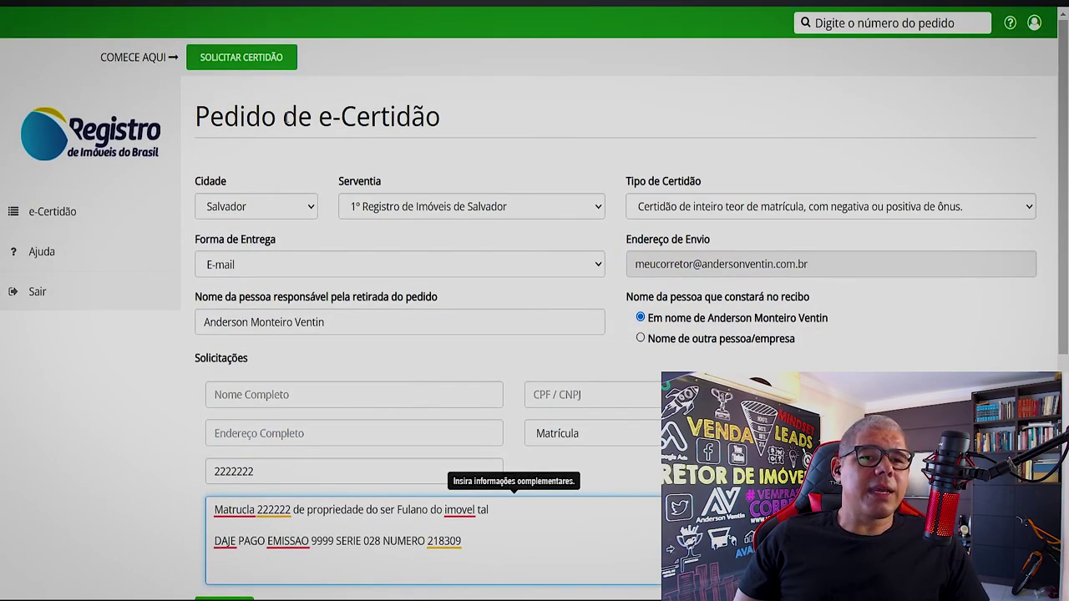
{"action": "scroll", "coordinate": [324, 513], "scroll_direction": "down", "scroll_amount": 5}
{"action": "scroll", "coordinate": [142, 267], "scroll_direction": "up", "scroll_amount": 5}
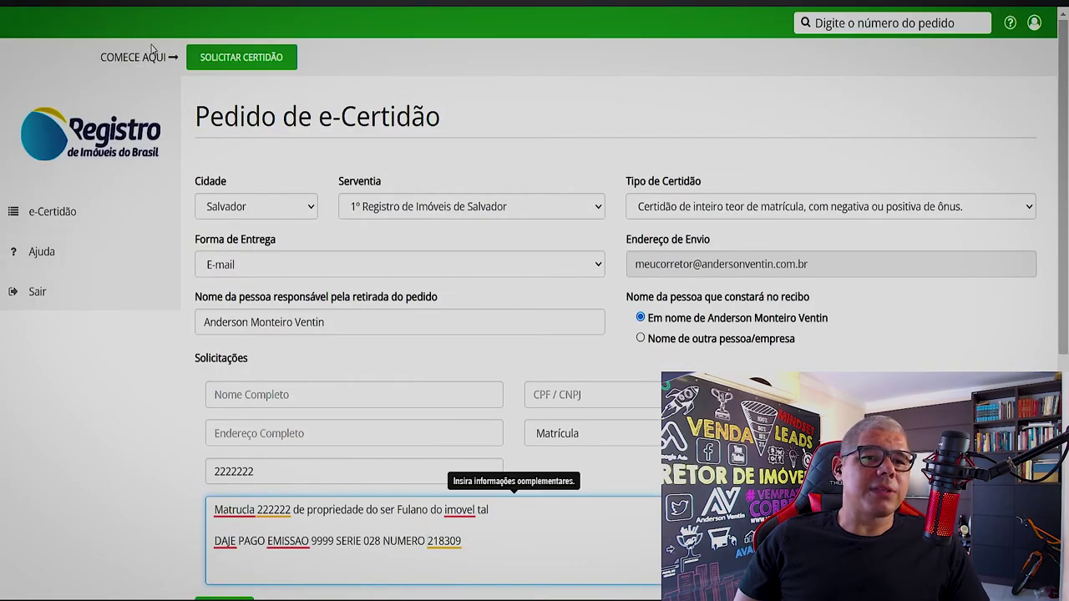
{"action": "left_click", "coordinate": [67, 214]}
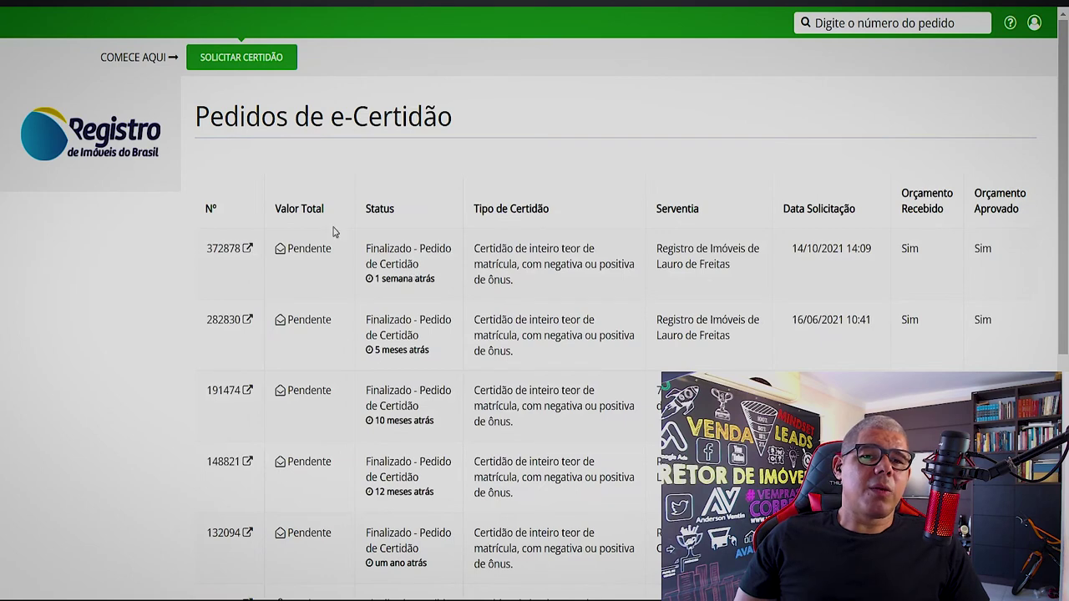
{"action": "left_click", "coordinate": [460, 306]}
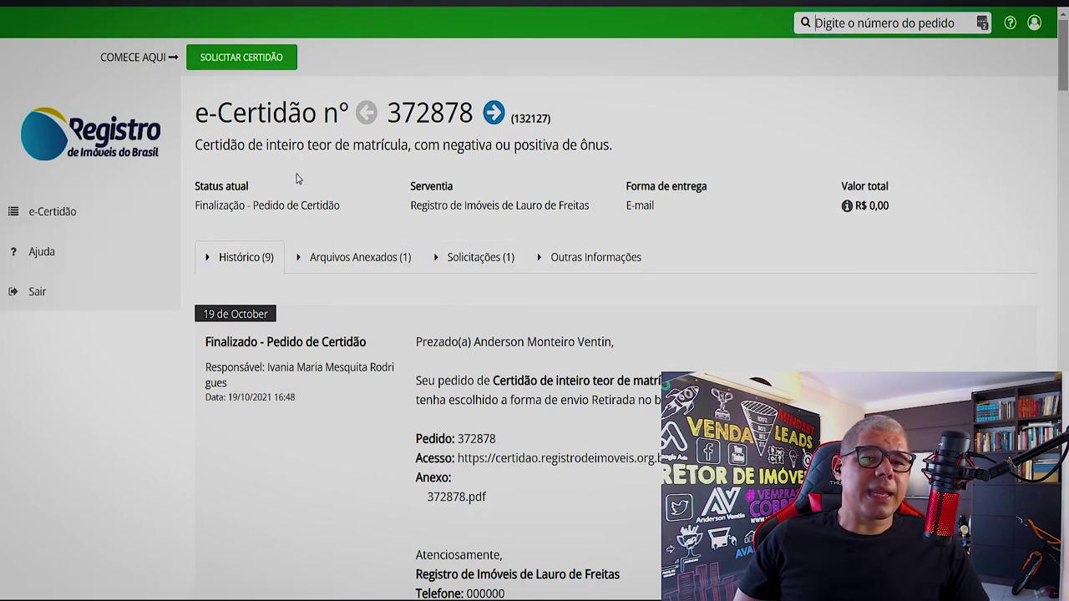
- Show the order's Arquivos Anexados, listing the issued certificate PDF dated 19/10/2021
{"action": "scroll", "coordinate": [395, 300], "scroll_direction": "down", "scroll_amount": 8}
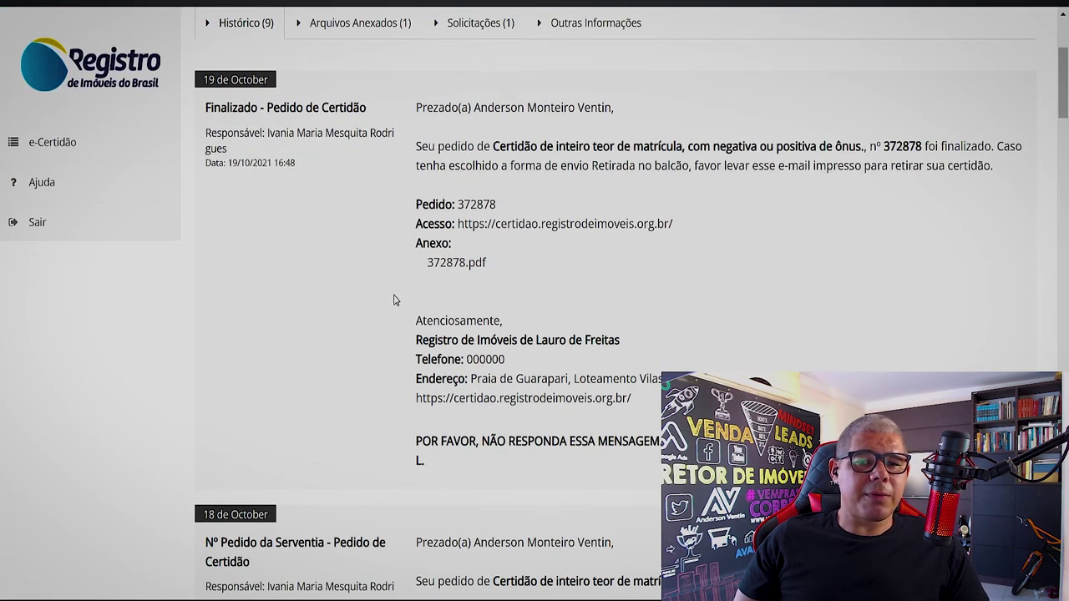
{"action": "scroll", "coordinate": [396, 300], "scroll_direction": "down", "scroll_amount": 3}
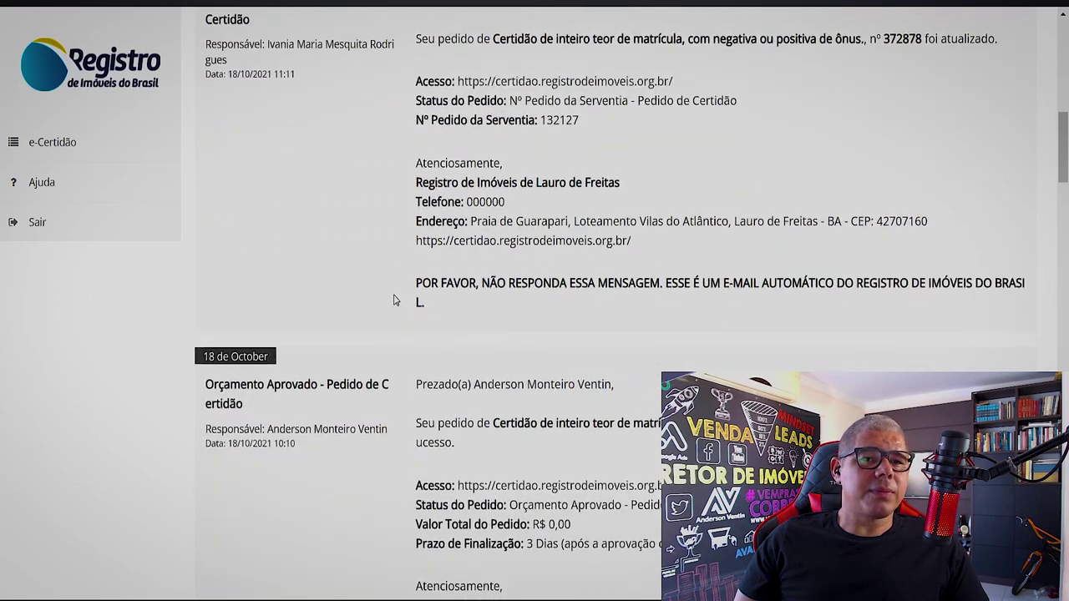
{"action": "scroll", "coordinate": [396, 300], "scroll_direction": "up", "scroll_amount": 12}
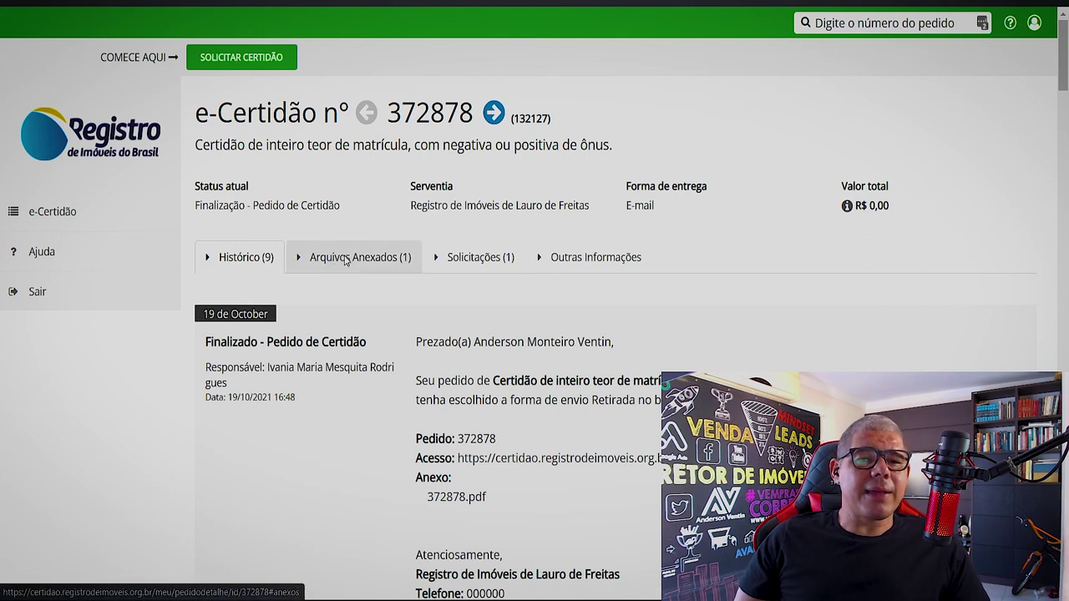
{"action": "left_click", "coordinate": [328, 258]}
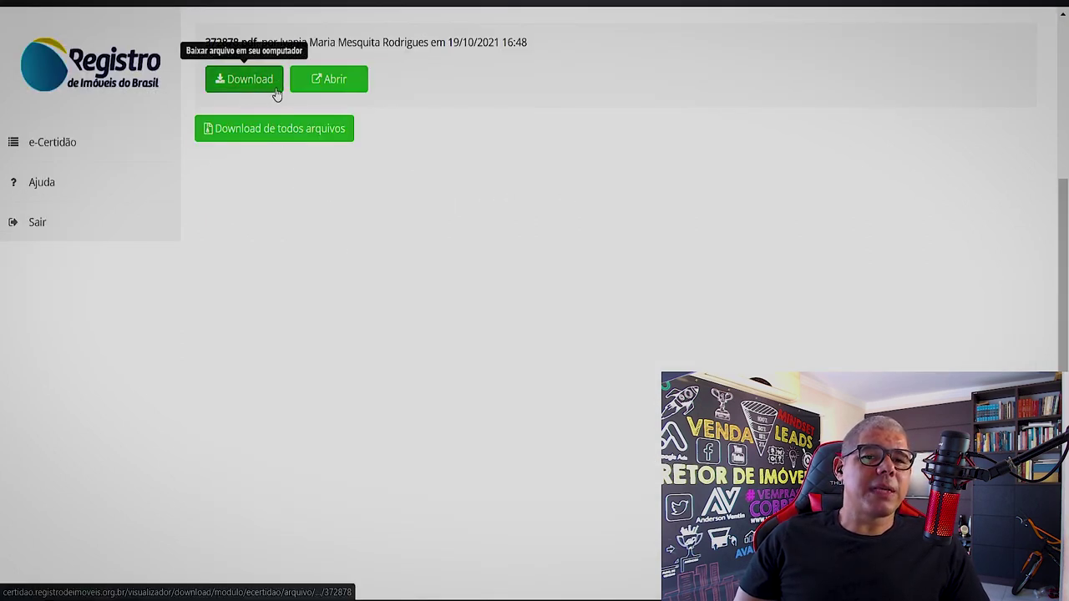